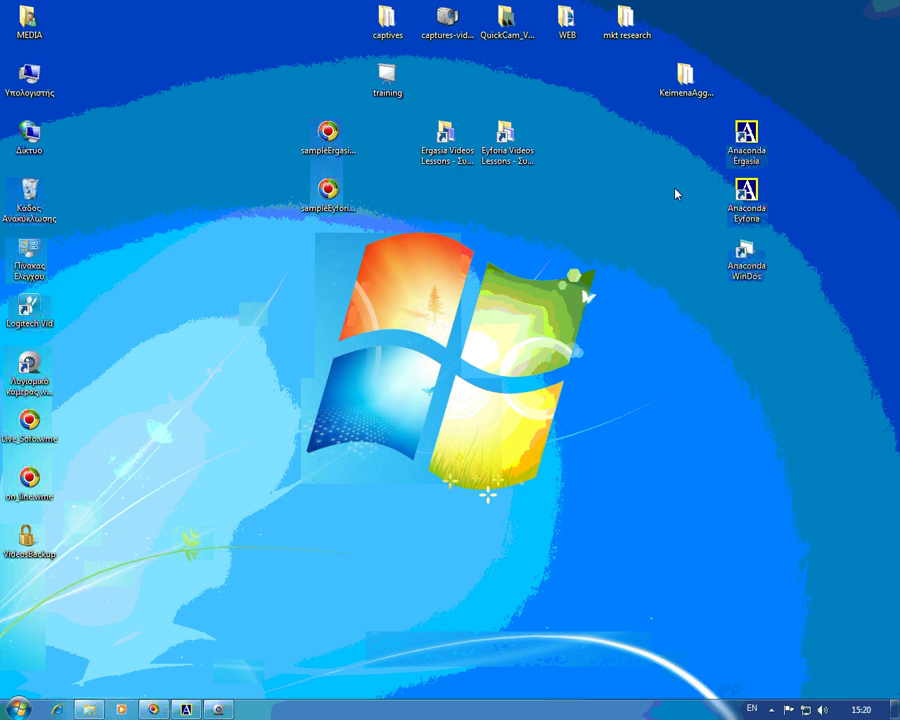
Check the target path in the properties of the Anaconda Ergasia desktop shortcut
{"action": "right_click", "coordinate": [753, 139]}
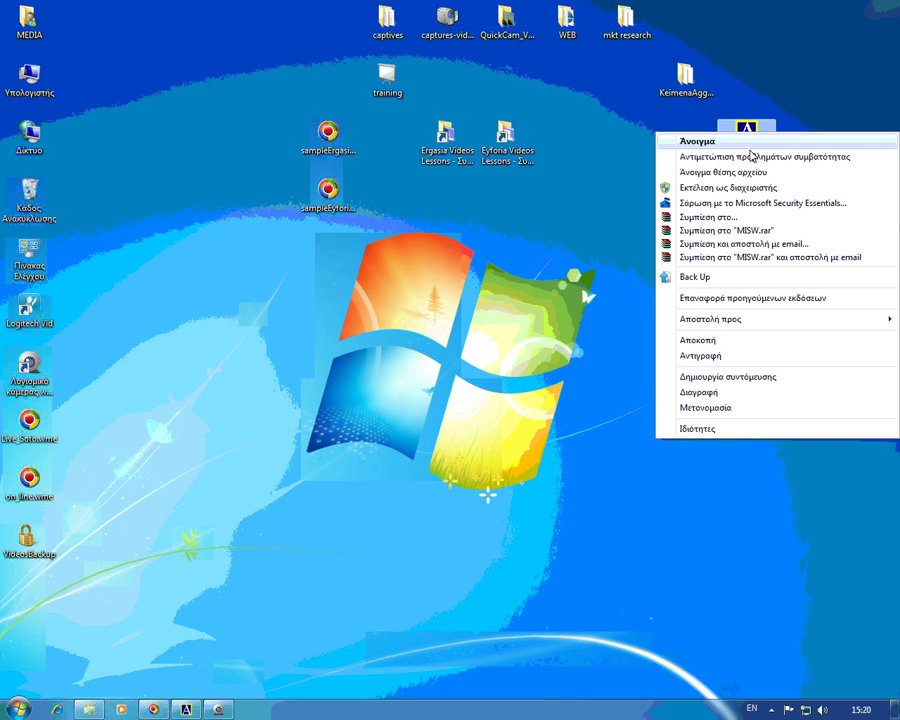
{"action": "left_click", "coordinate": [685, 432]}
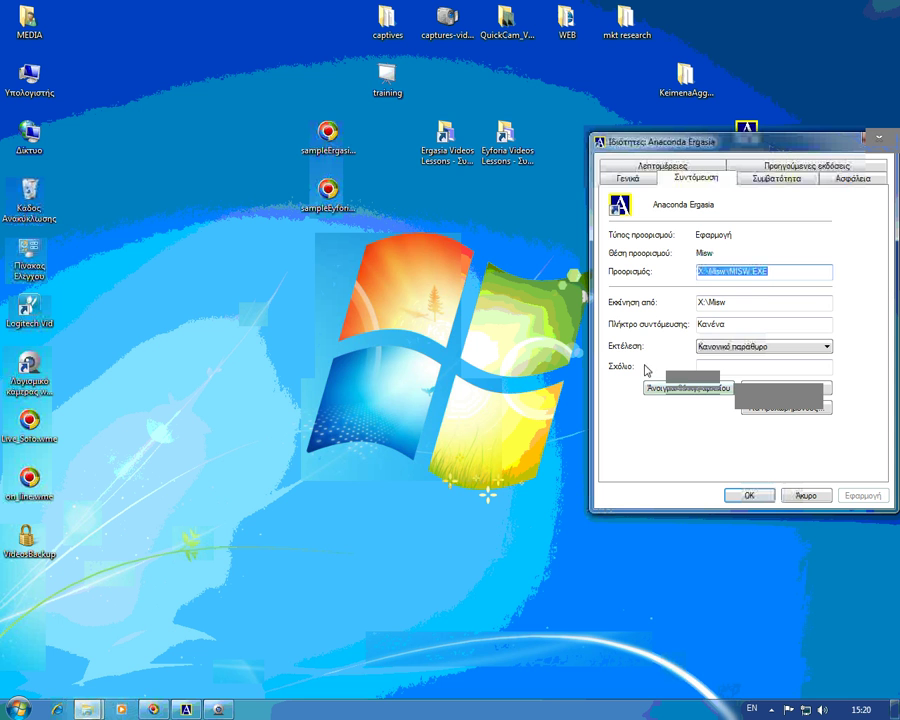
{"action": "left_click", "coordinate": [762, 276]}
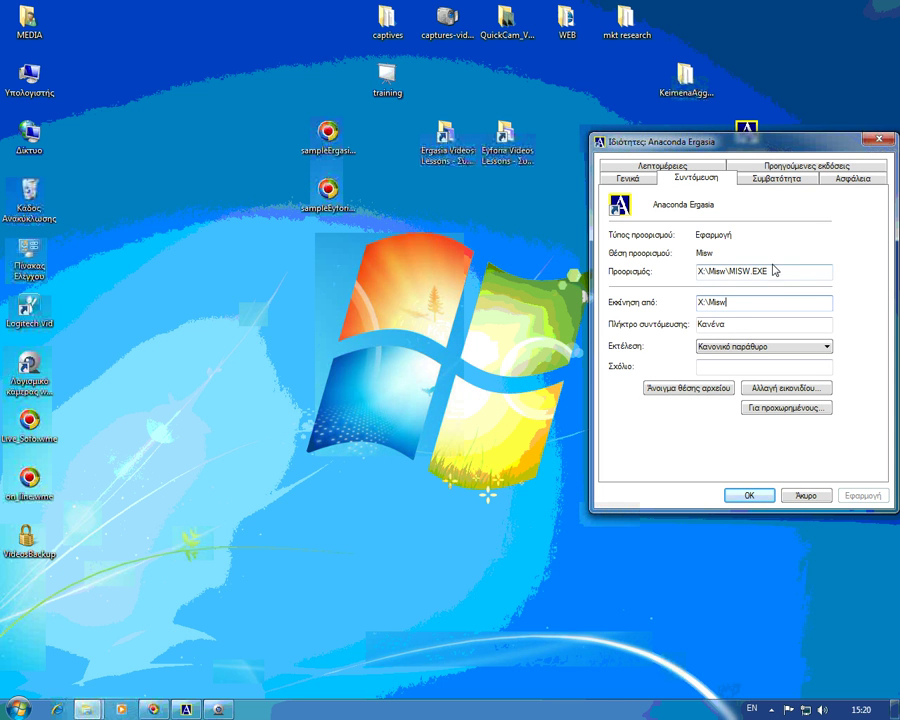
{"action": "left_click", "coordinate": [800, 494]}
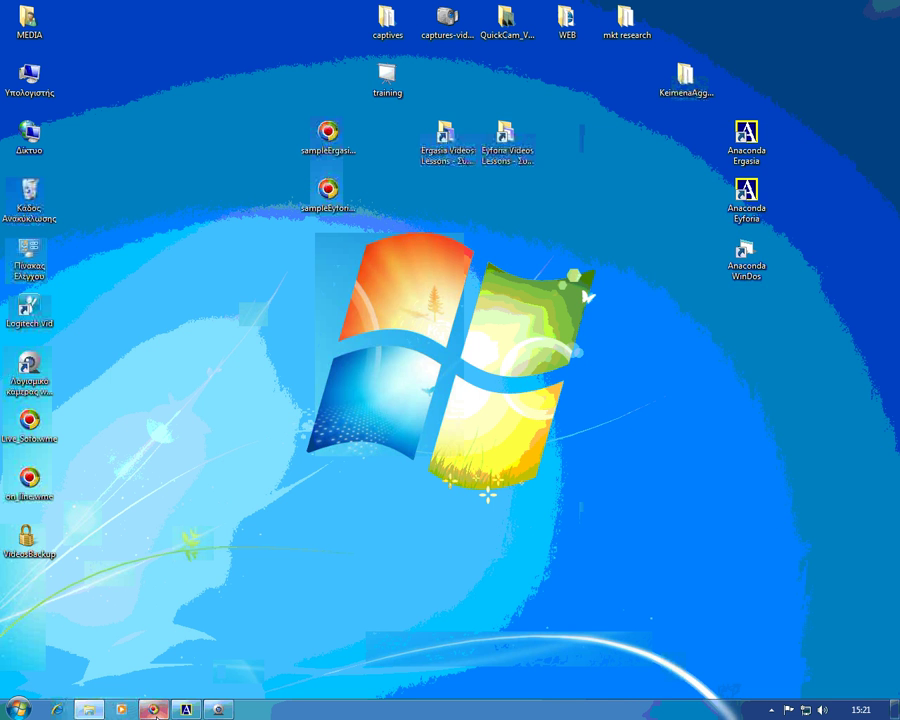
{"action": "right_click", "coordinate": [741, 138]}
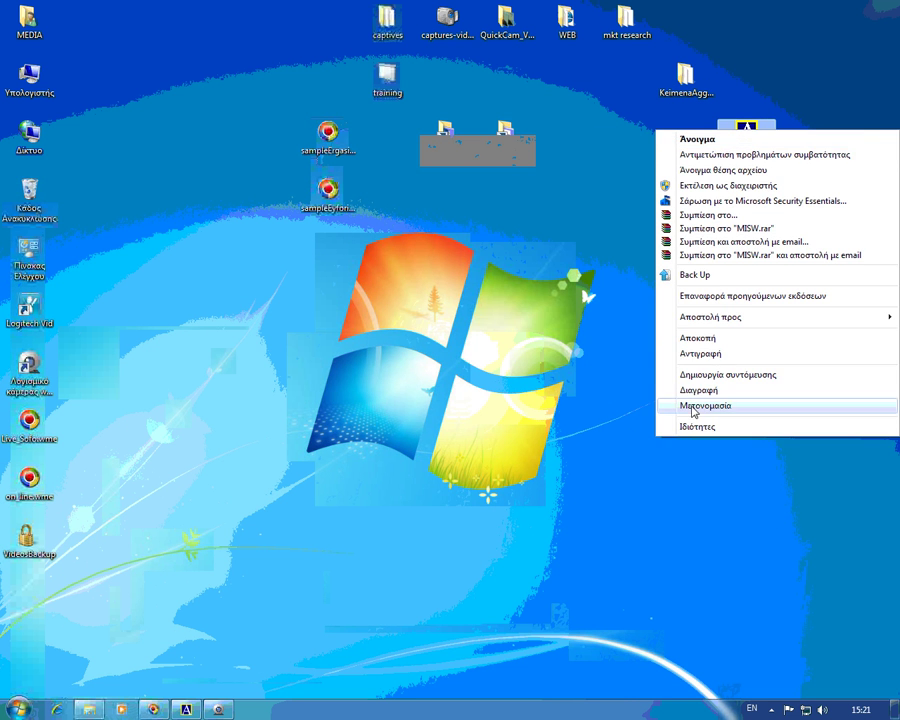
{"action": "left_click", "coordinate": [665, 423]}
{"action": "left_click", "coordinate": [795, 274]}
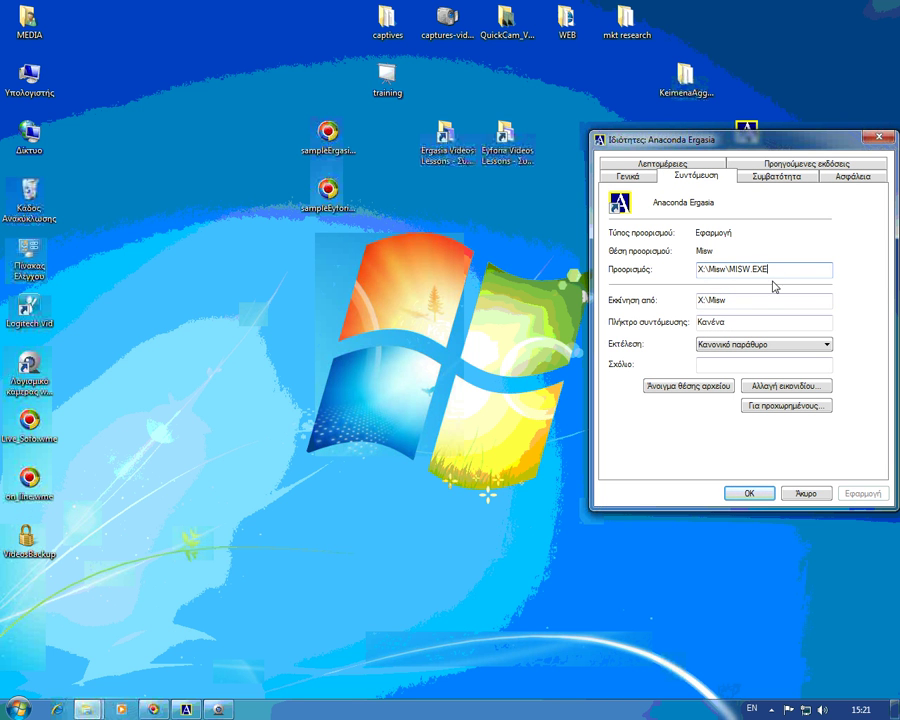
{"action": "left_click", "coordinate": [879, 138]}
Launch Anaconda Ergasia, accepting the offered date, and check its data path before returning to the desktop
{"action": "double_click", "coordinate": [745, 136]}
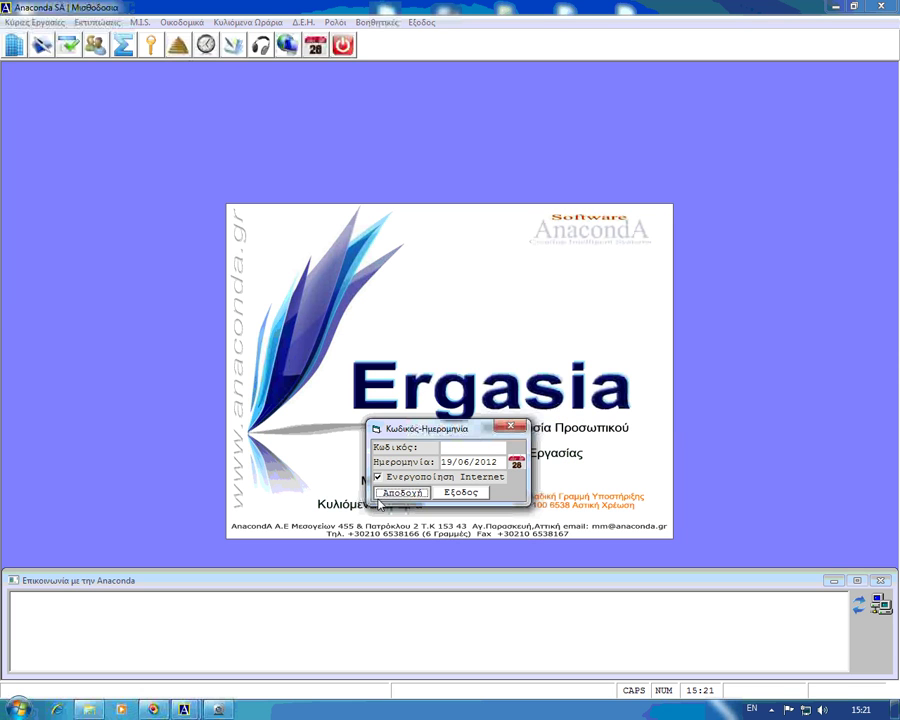
{"action": "left_click", "coordinate": [398, 489]}
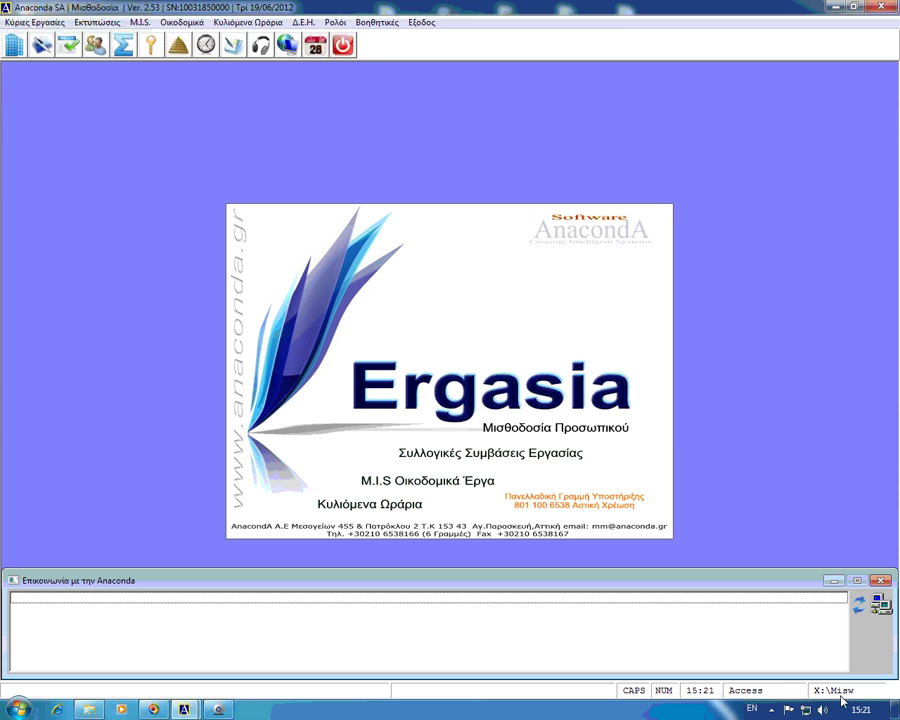
{"action": "key", "text": "super+d"}
Create a new folder named BackupErgasia on the desktop
{"action": "right_click", "coordinate": [224, 249]}
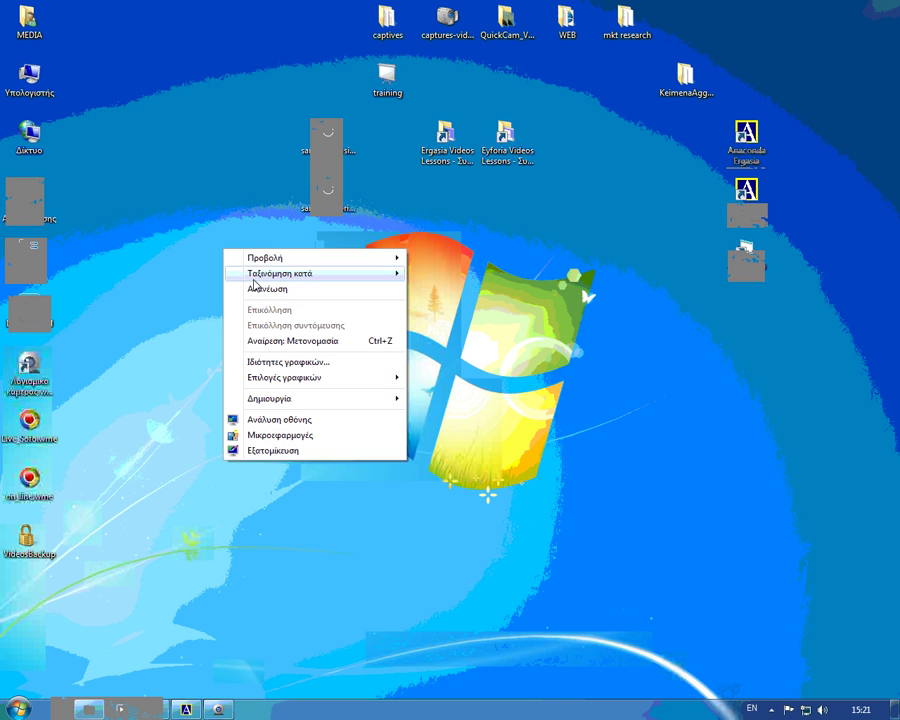
{"action": "mouse_move", "coordinate": [364, 400]}
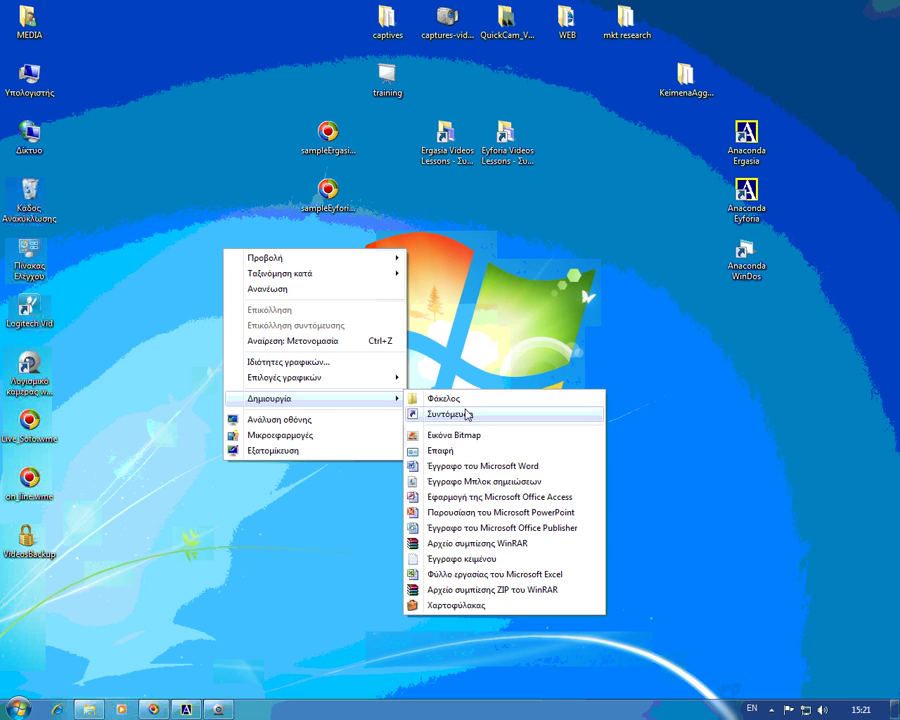
{"action": "left_click", "coordinate": [478, 400]}
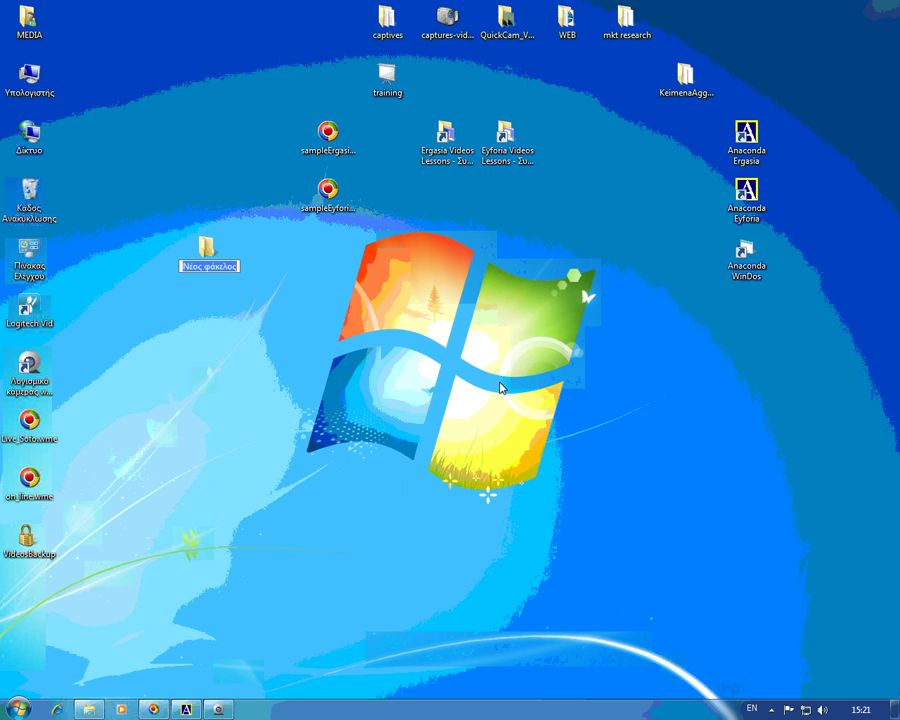
{"action": "type", "text": "b"}
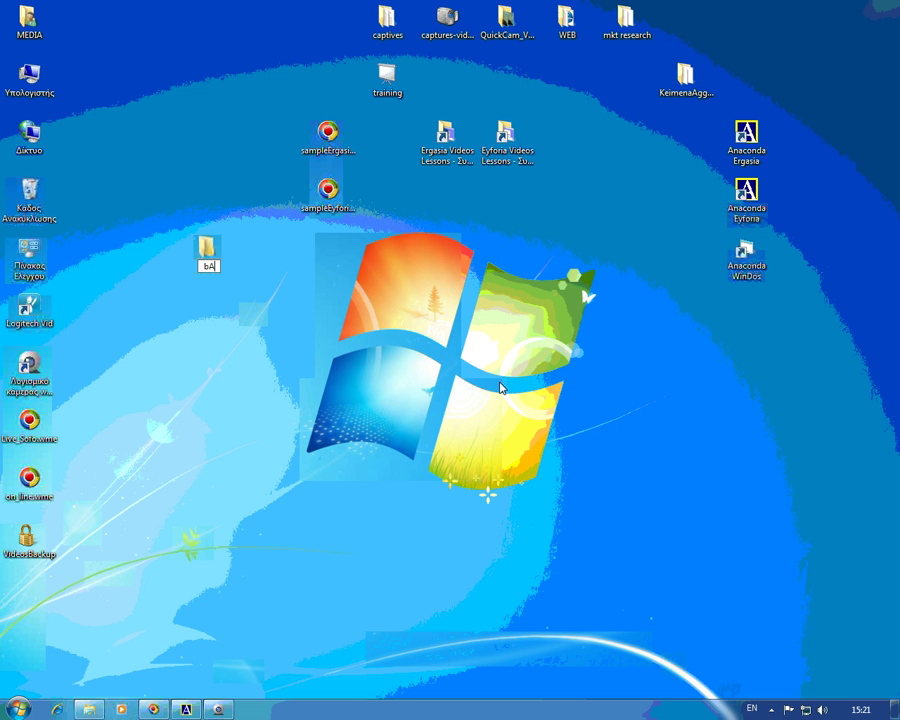
{"action": "type", "text": "ackupErgasia"}
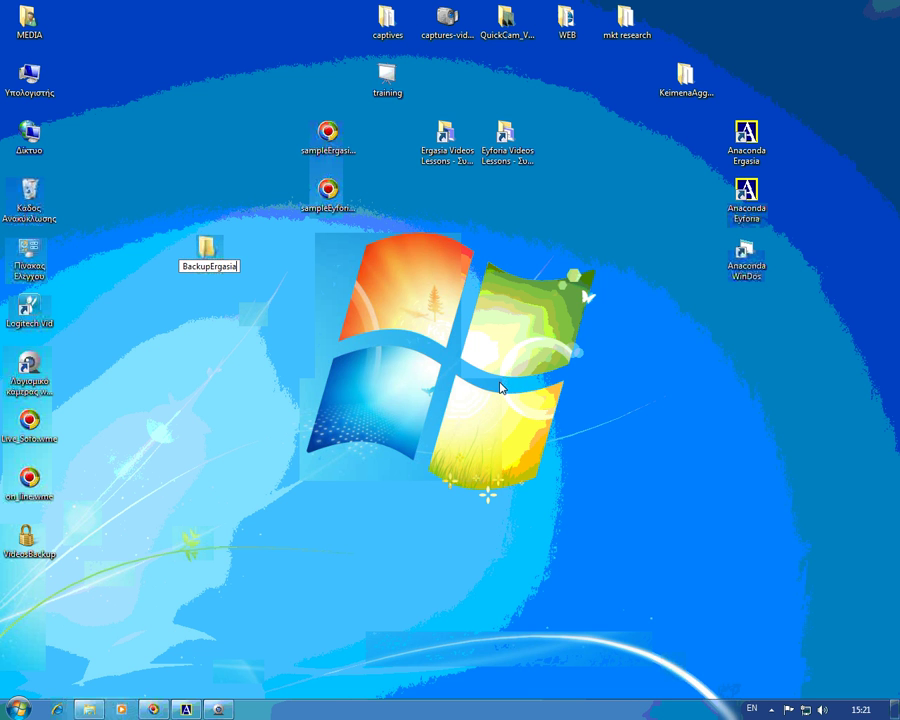
{"action": "key", "text": "Return"}
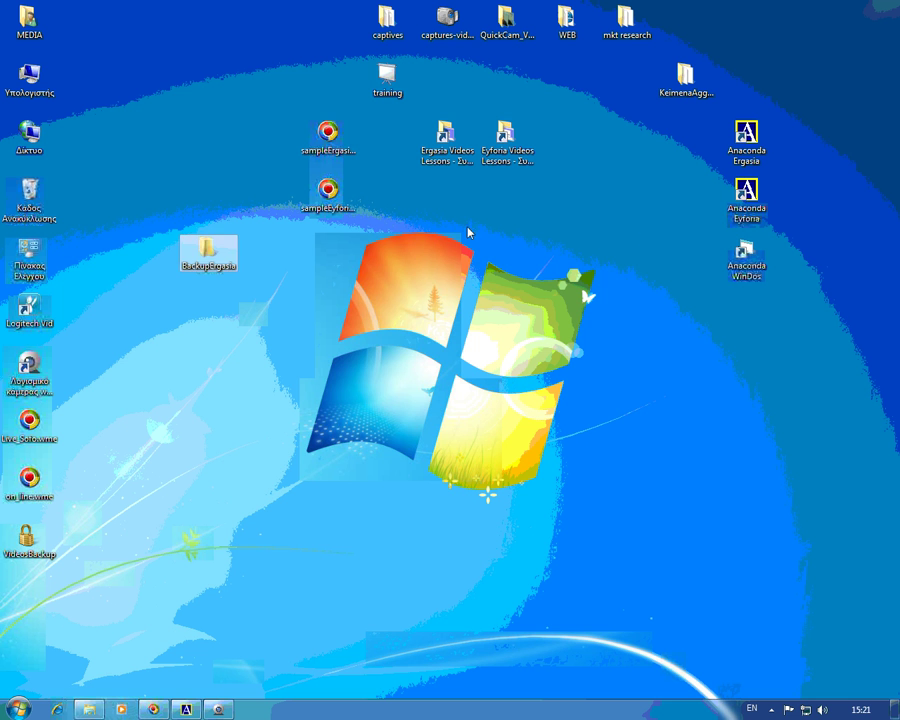
Change the BackupErgasia folder's icon to the golden padlock from SHELL32.dll and apply it
{"action": "right_click", "coordinate": [207, 247]}
{"action": "left_click", "coordinate": [295, 526]}
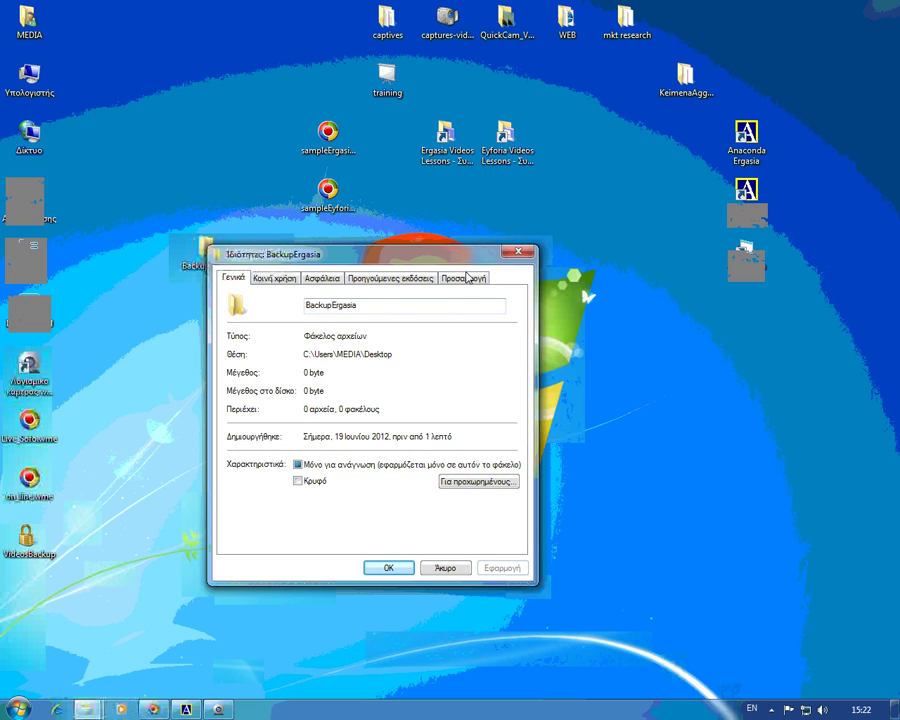
{"action": "left_click", "coordinate": [466, 278]}
{"action": "left_click", "coordinate": [295, 514]}
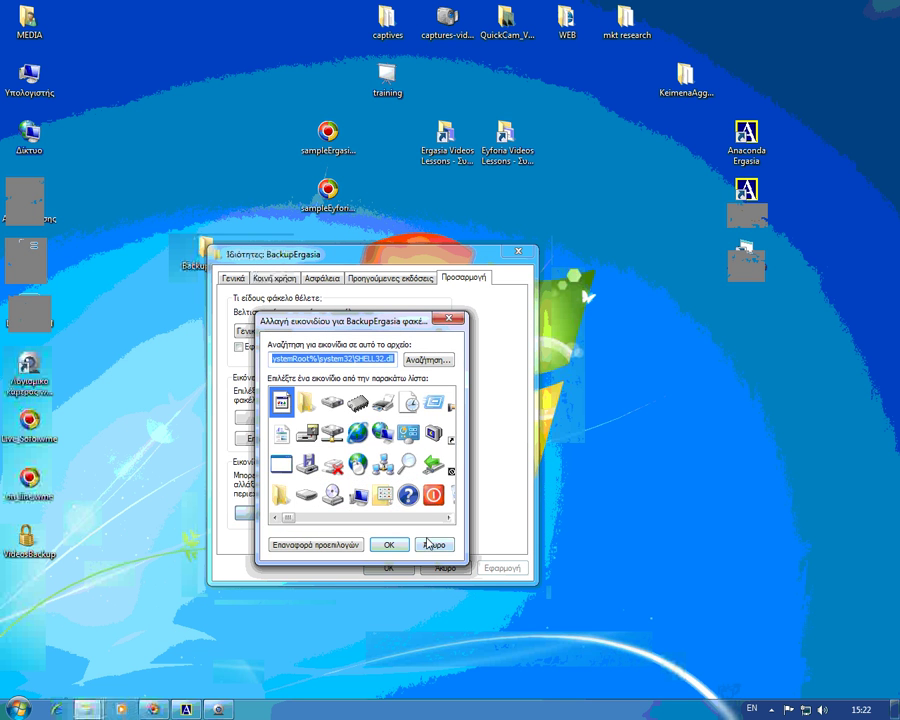
{"action": "left_click", "coordinate": [448, 519]}
{"action": "left_click", "coordinate": [448, 518]}
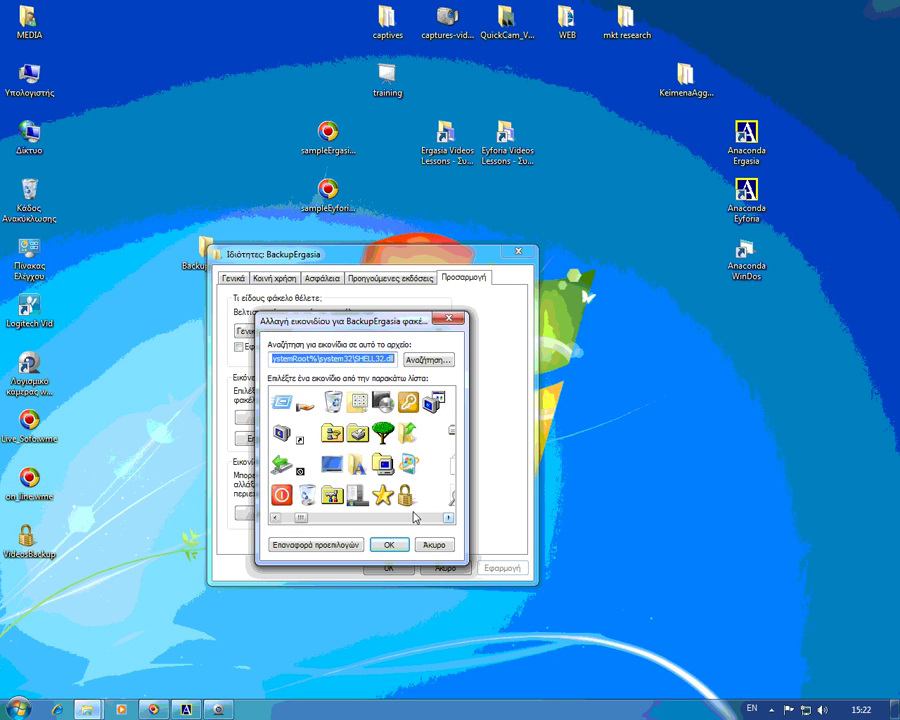
{"action": "left_click", "coordinate": [408, 489]}
{"action": "left_click", "coordinate": [389, 545]}
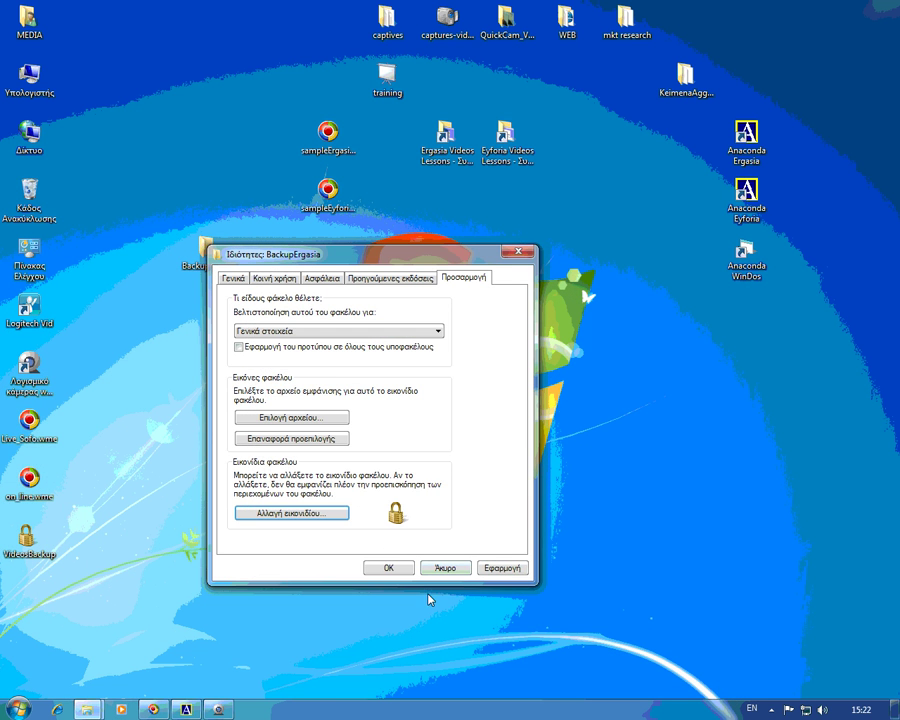
{"action": "left_click", "coordinate": [510, 568]}
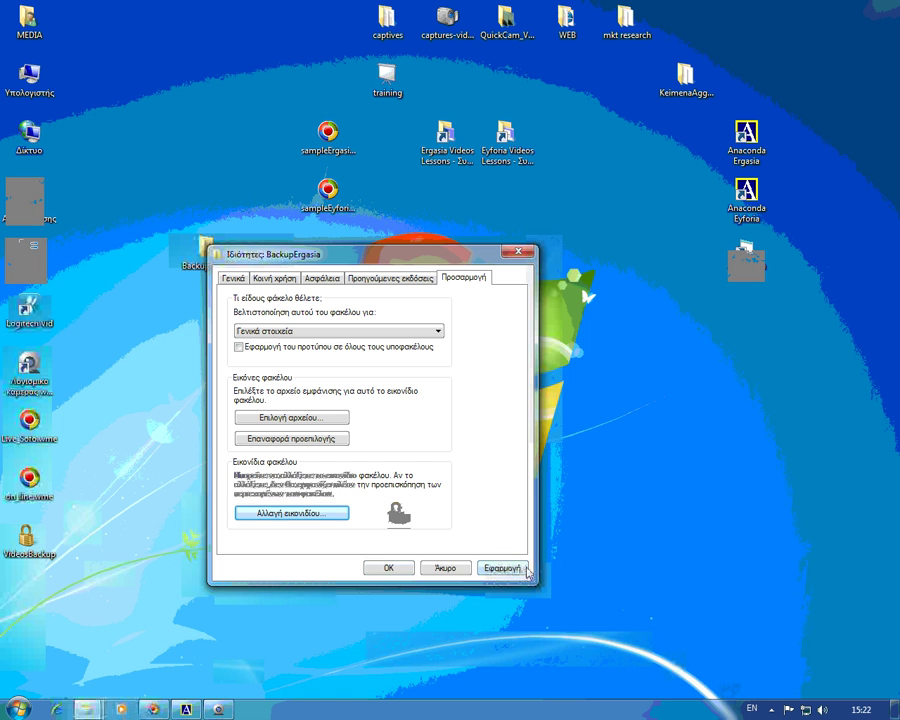
{"action": "left_click", "coordinate": [391, 568]}
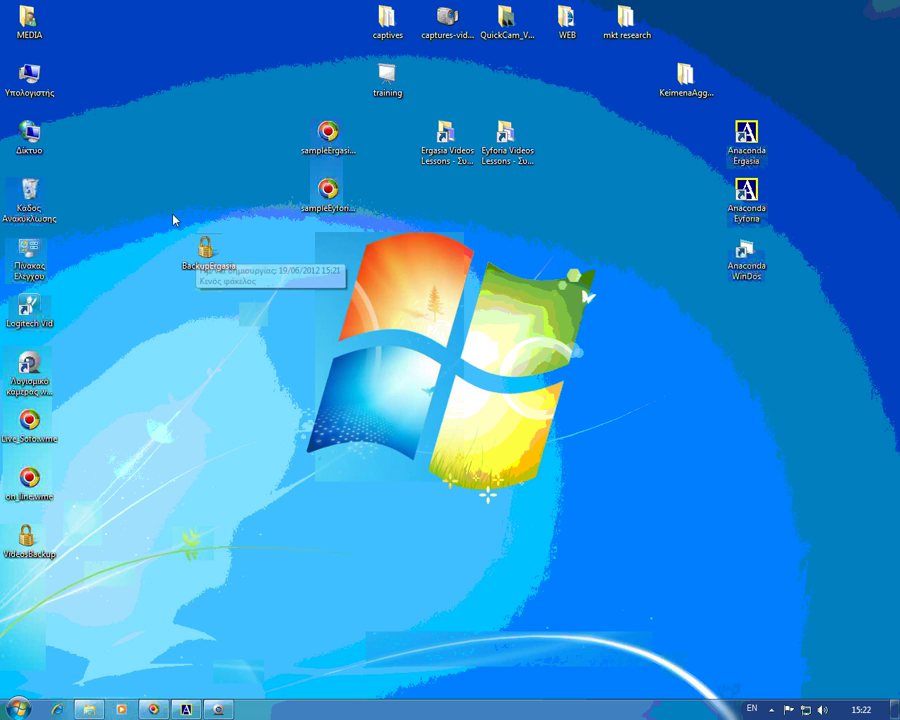
Copy the Misw folder from the network drive X: on Kronos3
{"action": "double_click", "coordinate": [58, 65]}
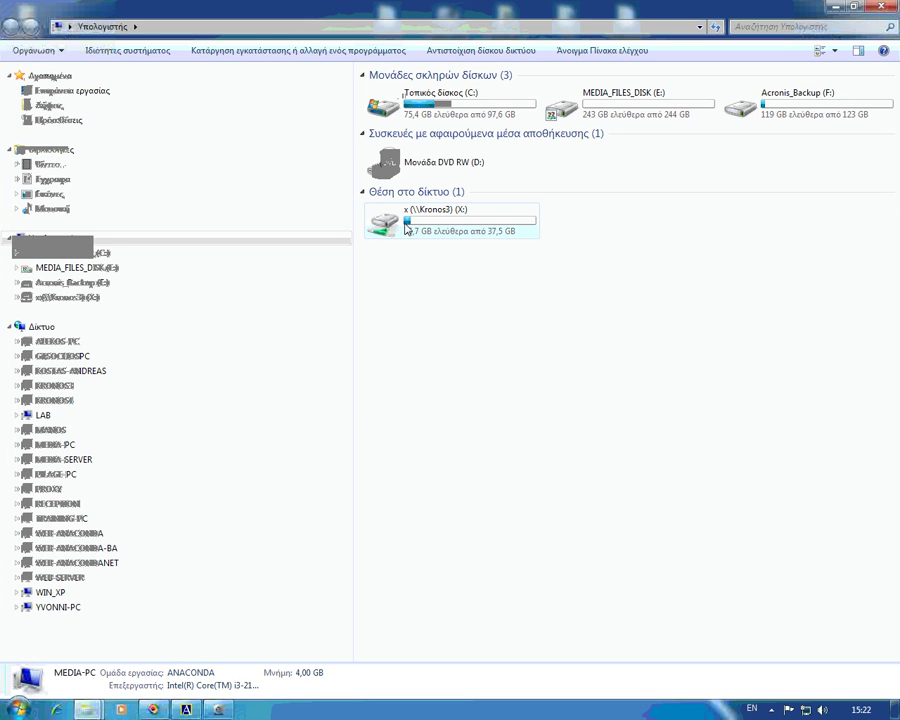
{"action": "double_click", "coordinate": [391, 222]}
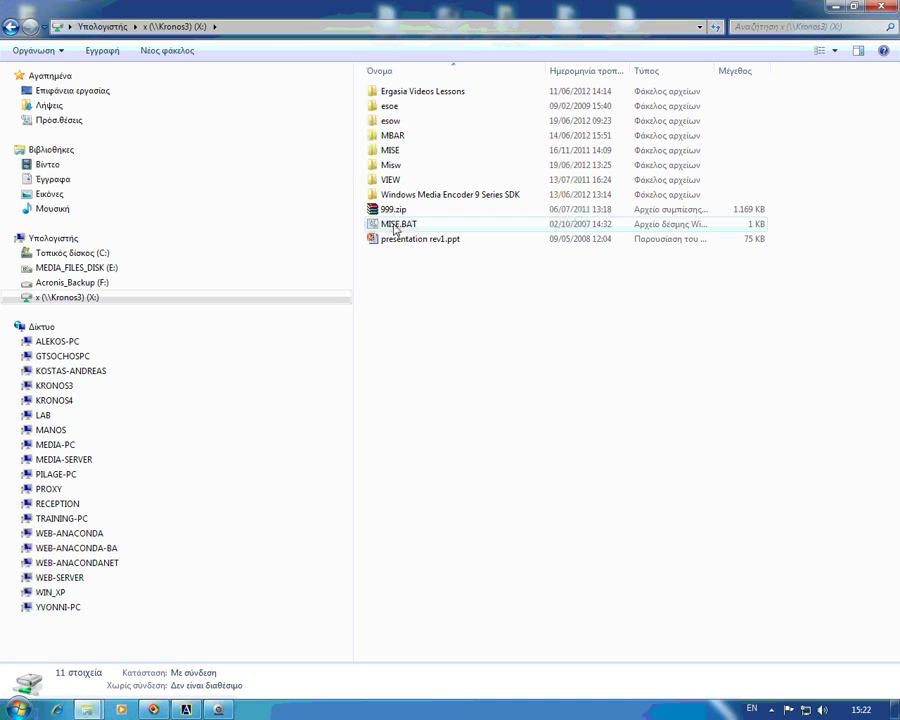
{"action": "right_click", "coordinate": [401, 168]}
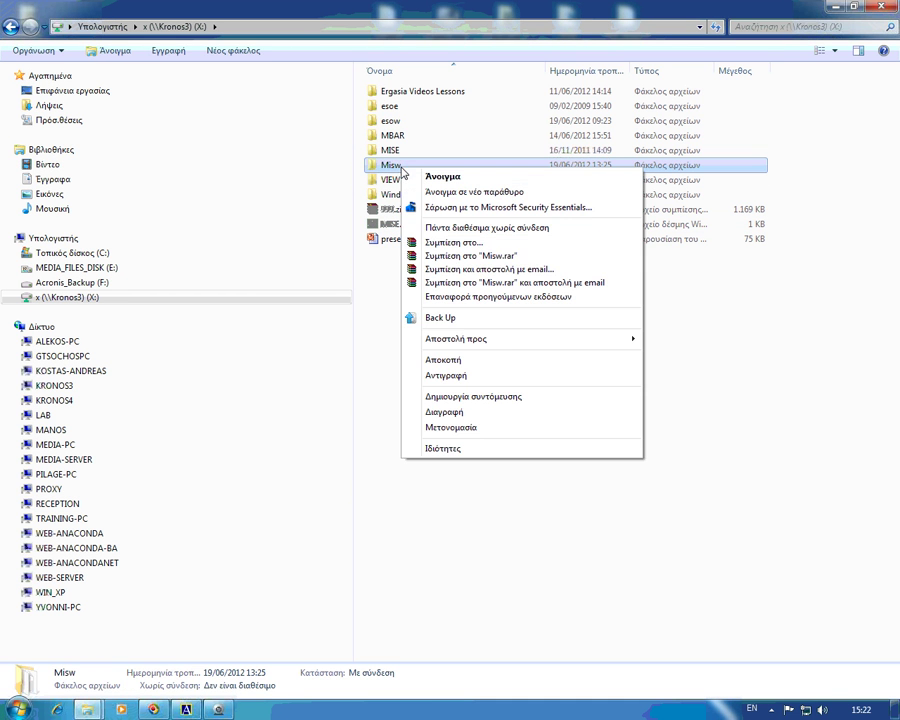
{"action": "left_click", "coordinate": [477, 381]}
Paste the copied Misw folder into the desktop's BackupErgasia folder and close the folder window
{"action": "key", "text": "super+d"}
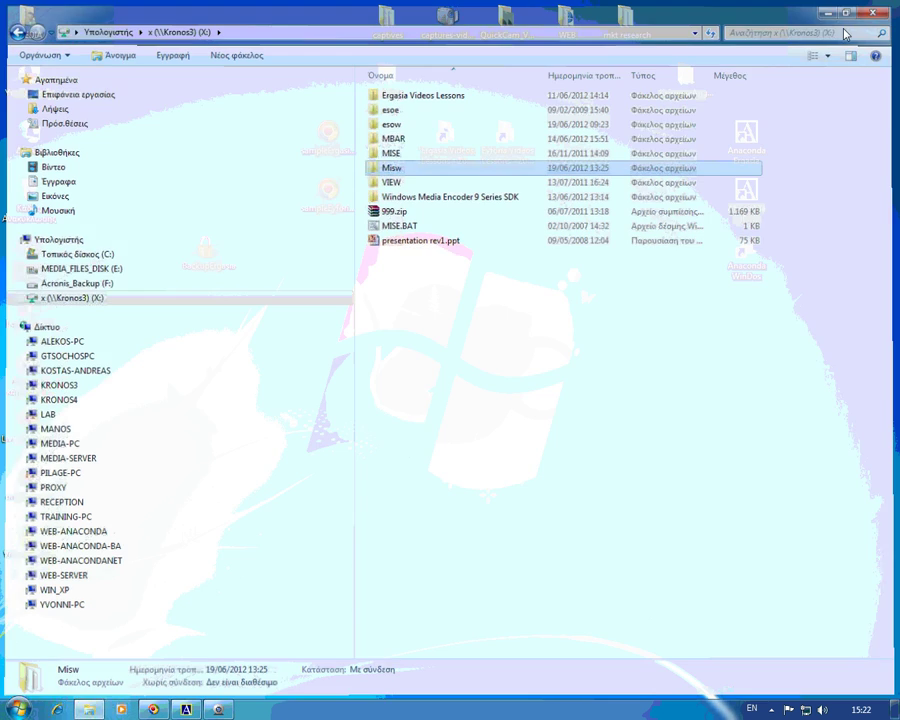
{"action": "double_click", "coordinate": [208, 260]}
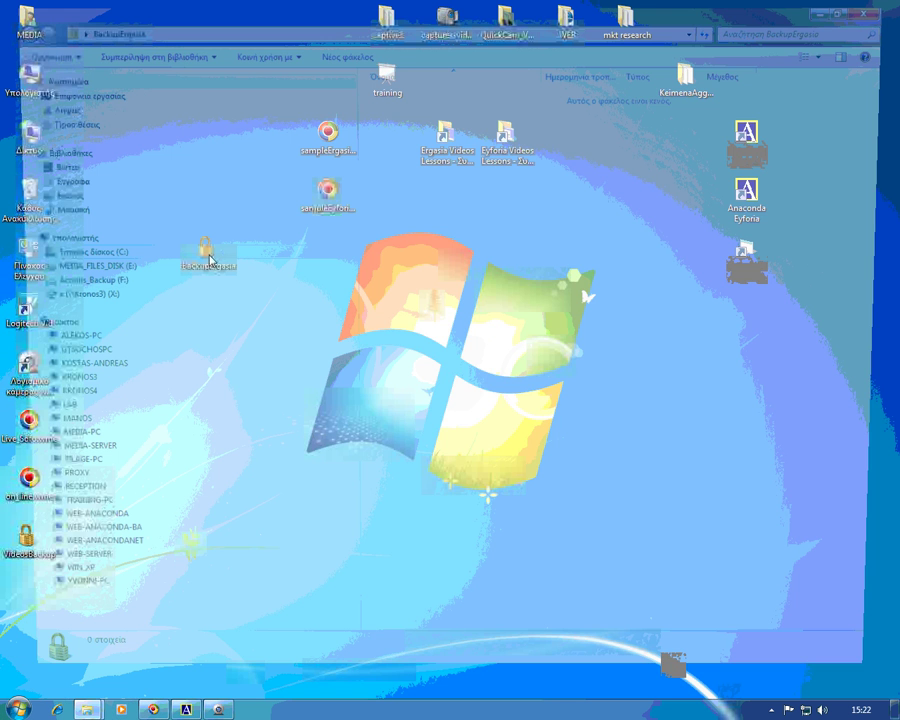
{"action": "right_click", "coordinate": [528, 158]}
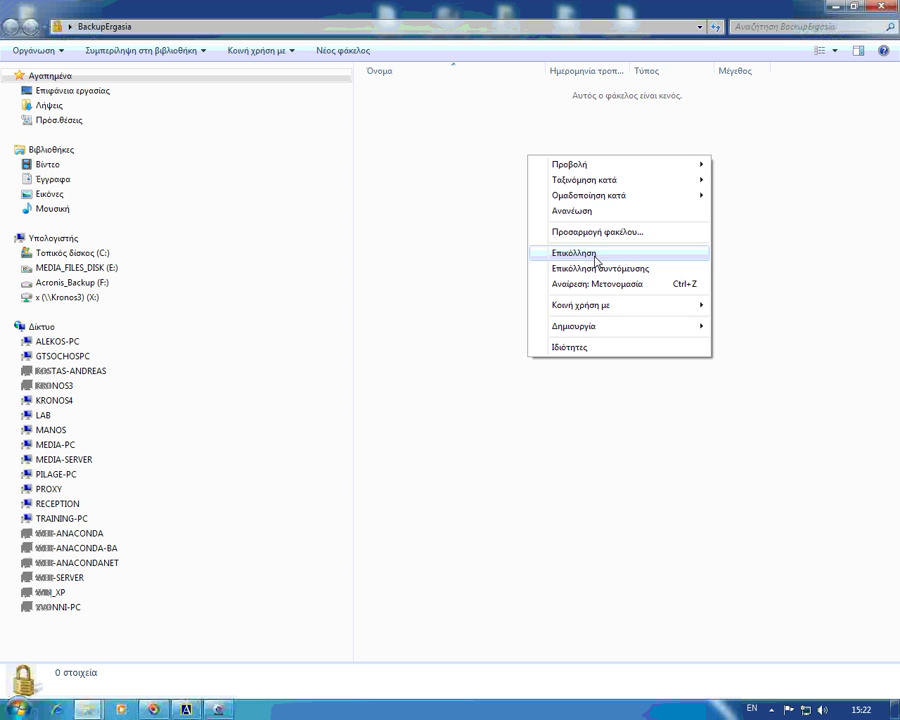
{"action": "left_click", "coordinate": [595, 256]}
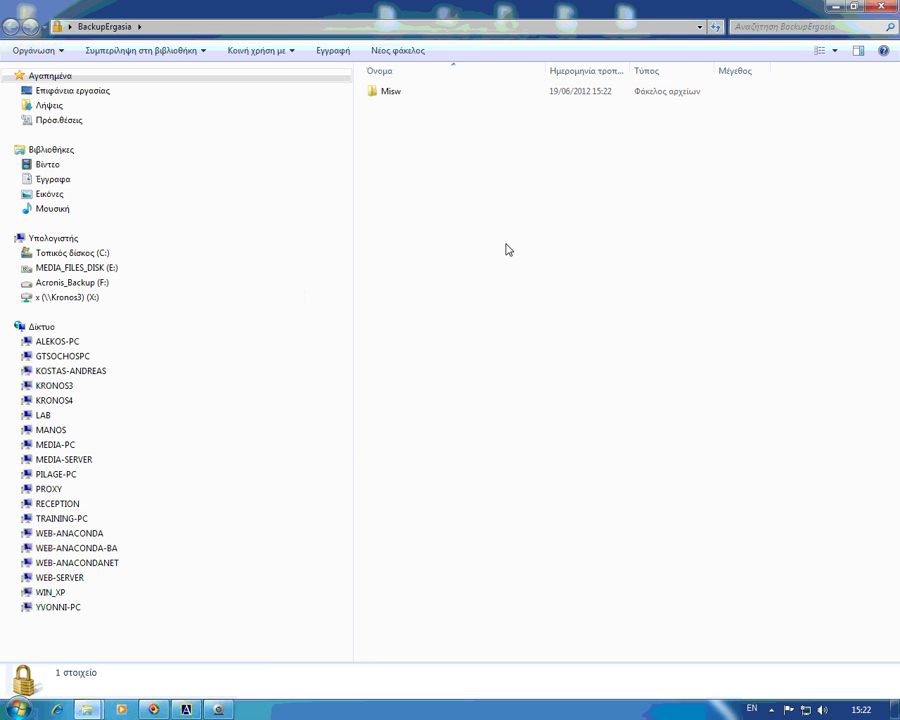
{"action": "left_click", "coordinate": [893, 13]}
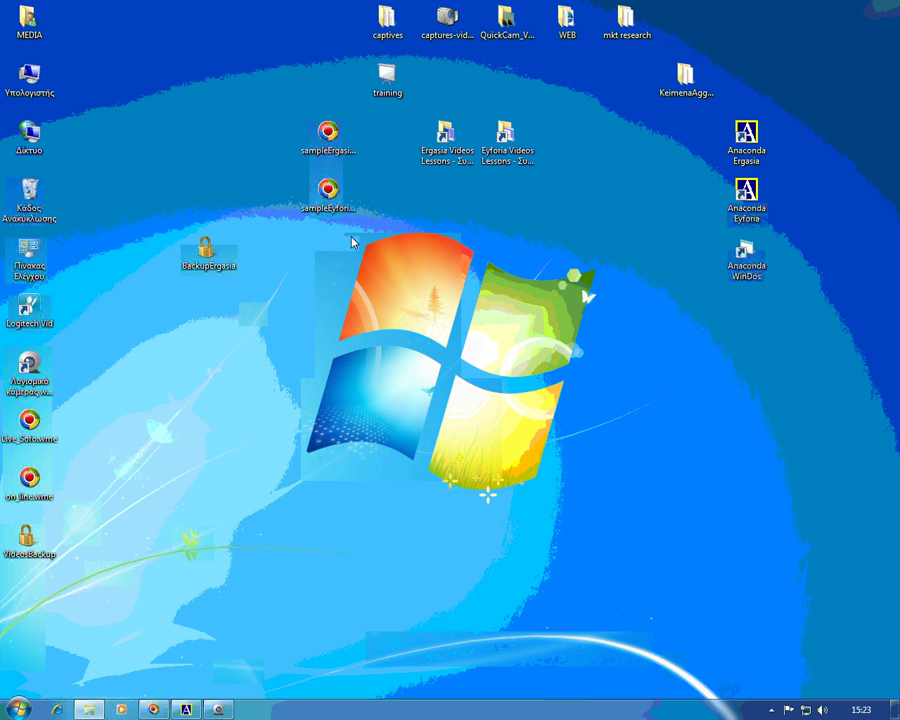
Copy the Misw folder from the network drive X: again for a repeat backup
{"action": "double_click", "coordinate": [28, 72]}
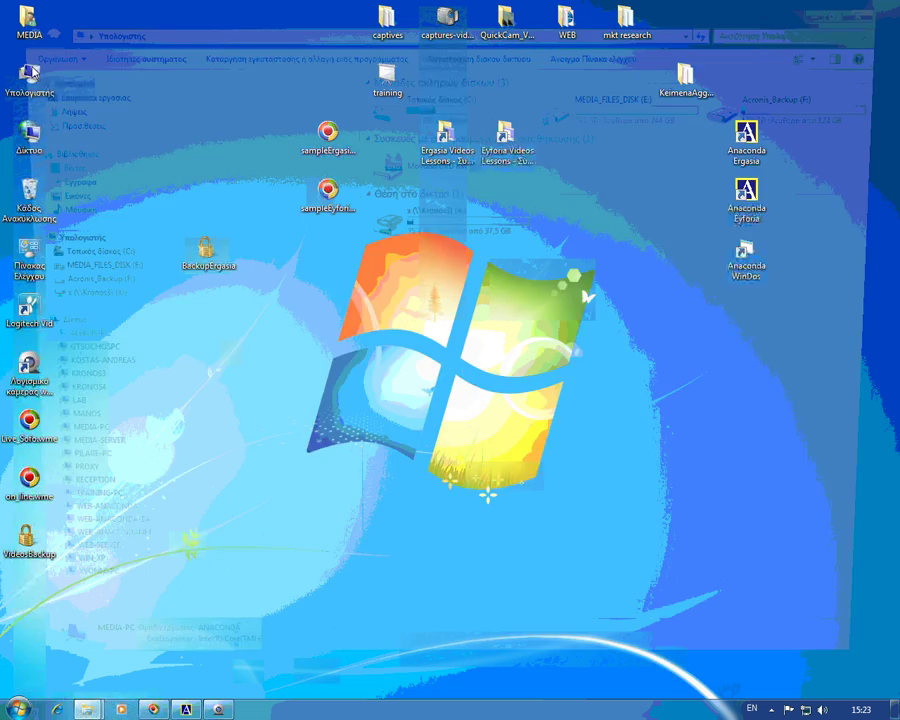
{"action": "double_click", "coordinate": [391, 233]}
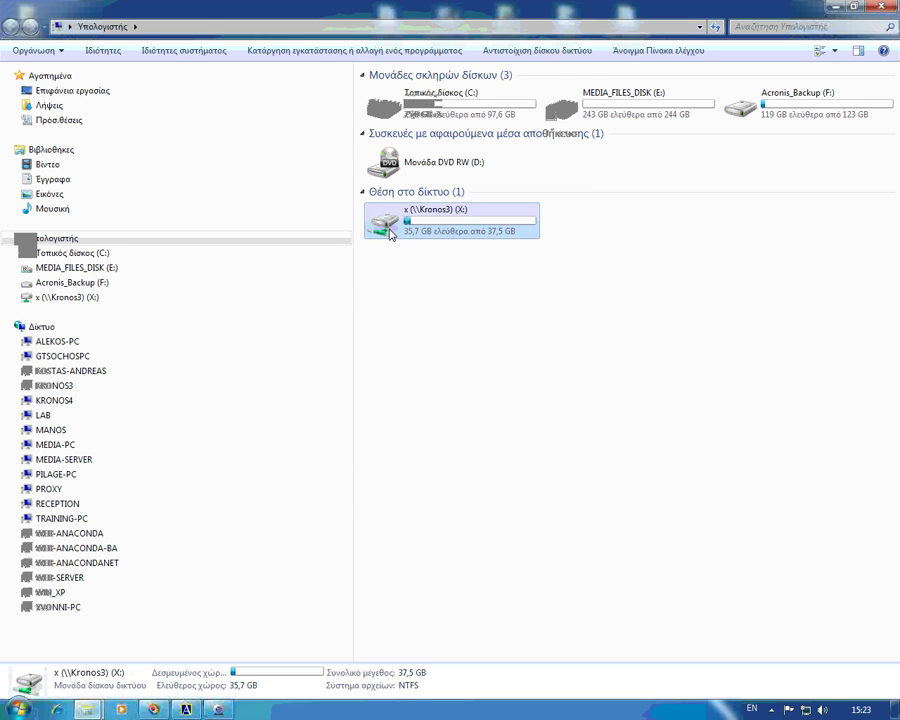
{"action": "right_click", "coordinate": [399, 170]}
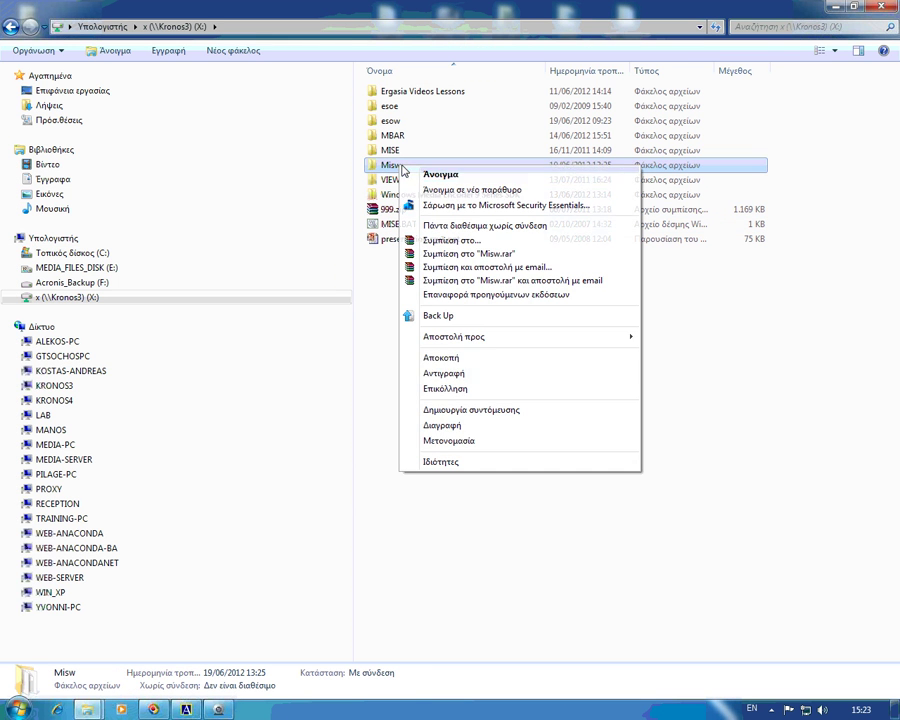
{"action": "left_click", "coordinate": [464, 374]}
Paste the newly copied Misw folder onto the existing Misw folder inside BackupErgasia
{"action": "key", "text": "super+d"}
{"action": "left_click", "coordinate": [209, 255]}
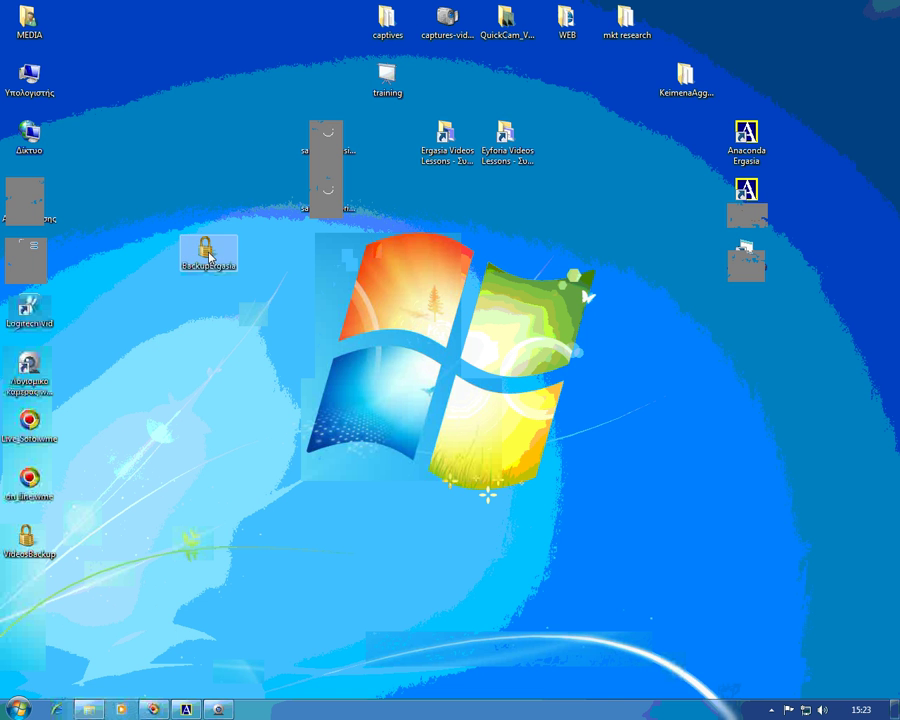
{"action": "double_click", "coordinate": [209, 255]}
{"action": "left_click", "coordinate": [373, 93]}
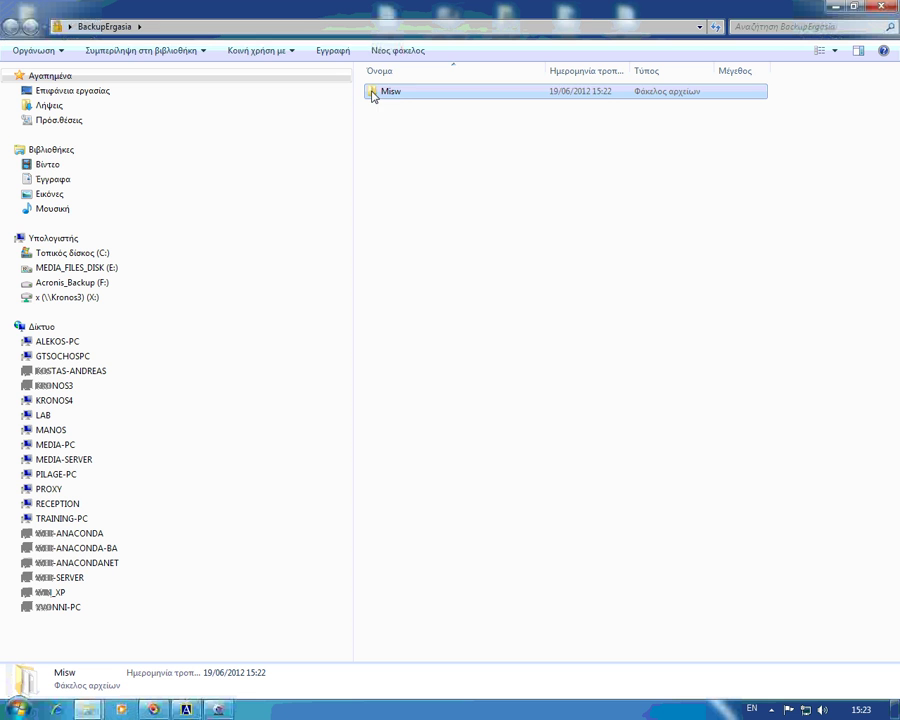
{"action": "right_click", "coordinate": [373, 93]}
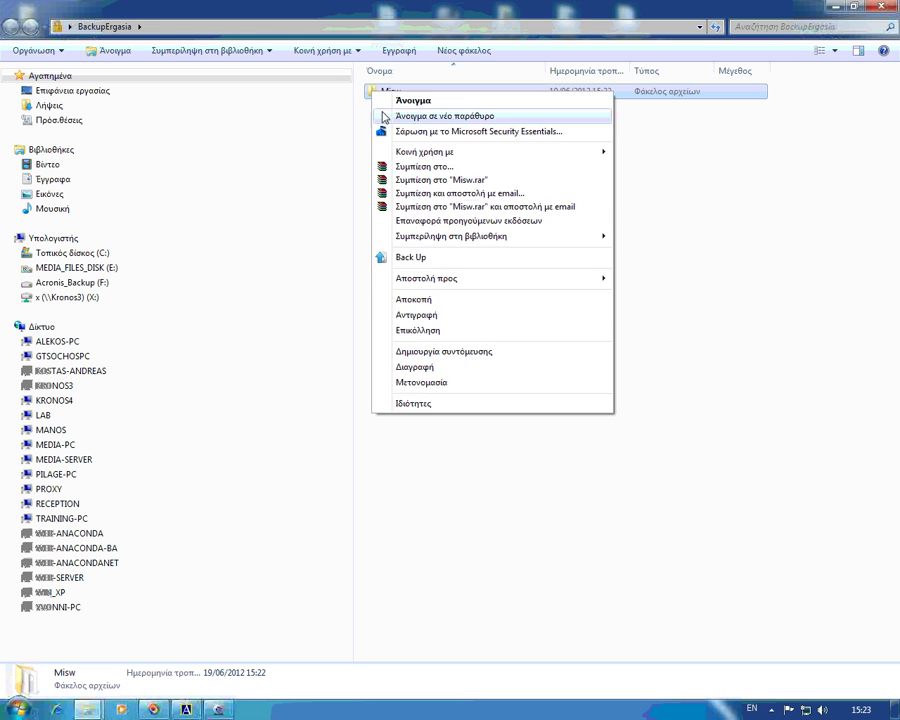
{"action": "left_click", "coordinate": [434, 333]}
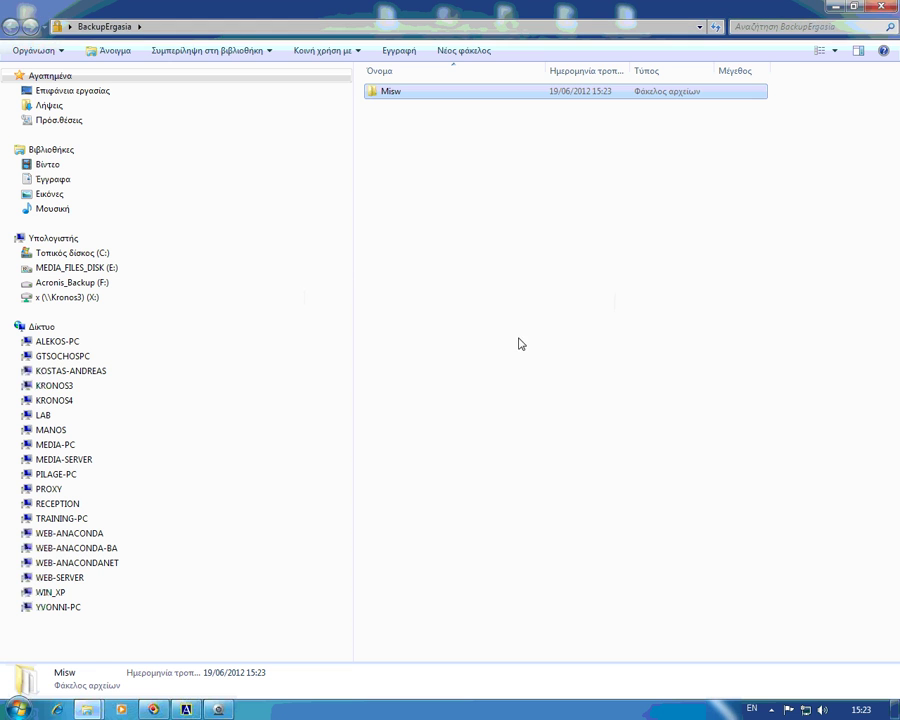
Close the BackupErgasia folder window and copy the Misw folder from the network drive X: on Kronos3
{"action": "left_click", "coordinate": [484, 281]}
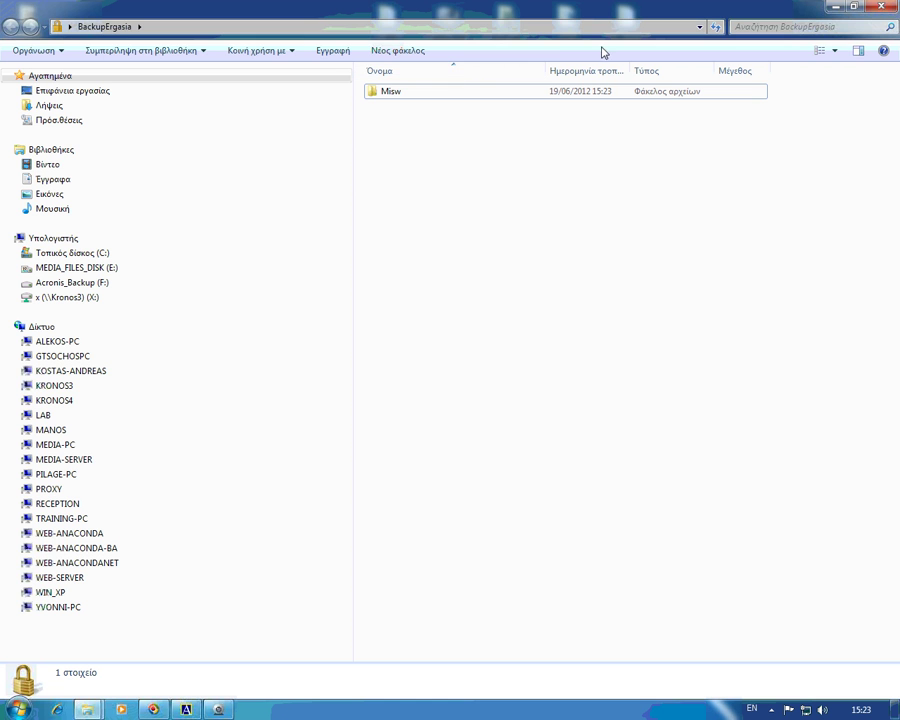
{"action": "left_click", "coordinate": [872, 7]}
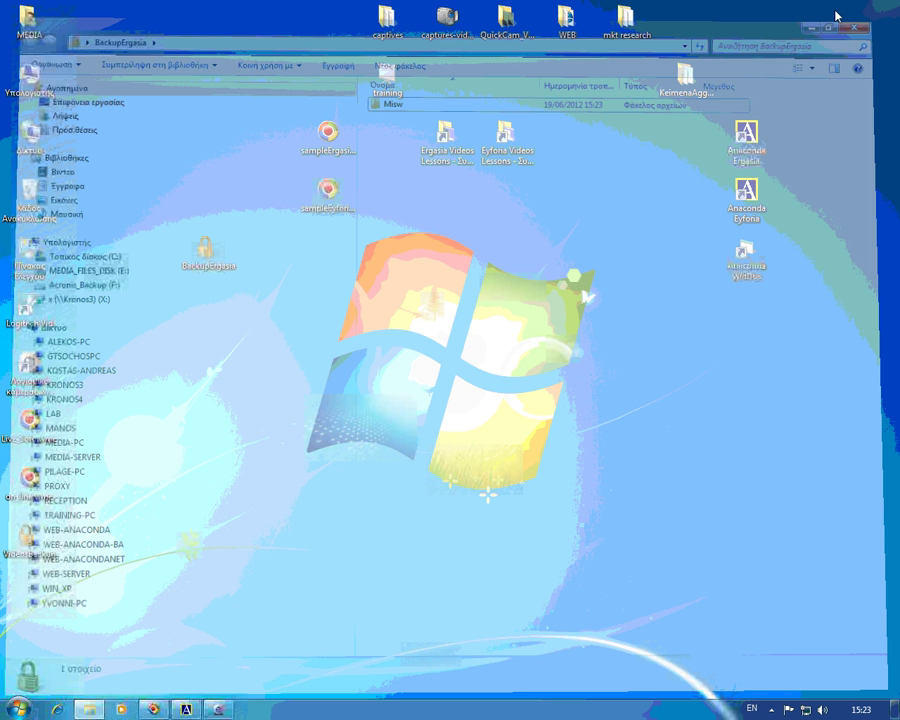
{"action": "double_click", "coordinate": [28, 78]}
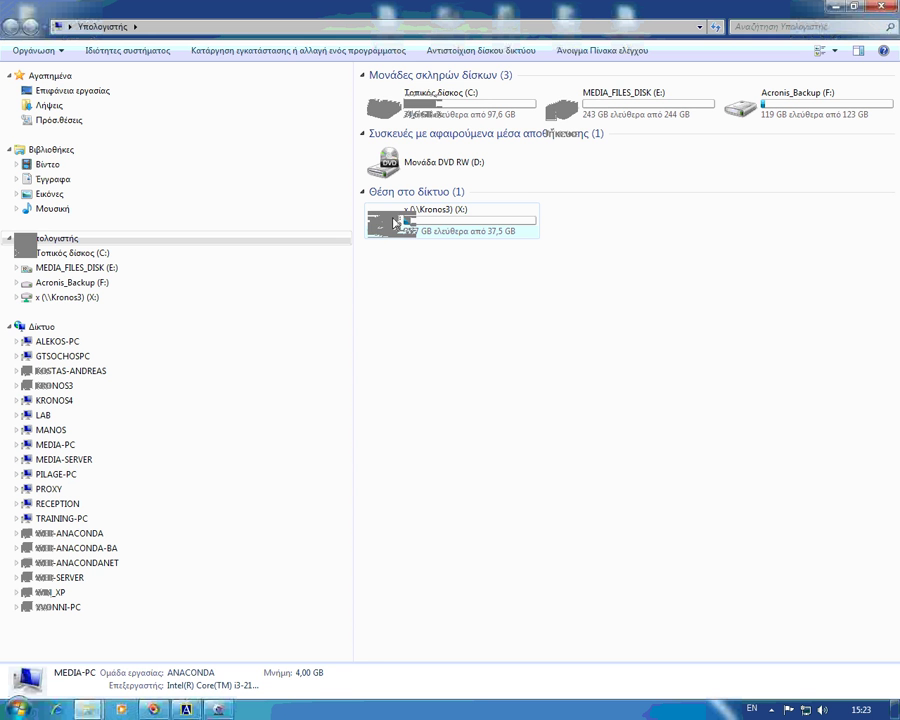
{"action": "double_click", "coordinate": [393, 222]}
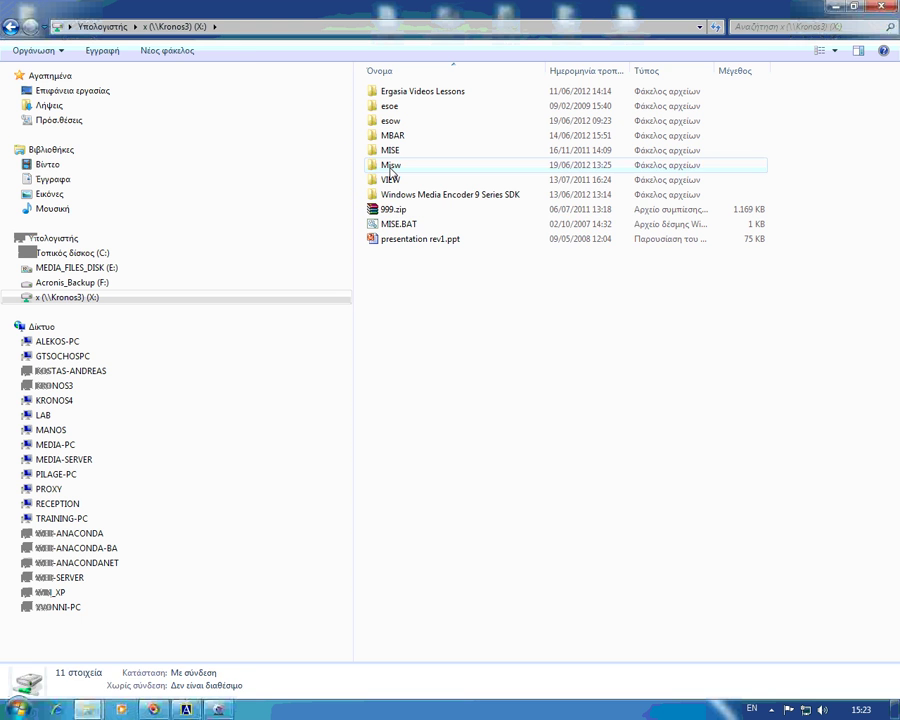
{"action": "left_click", "coordinate": [391, 168]}
{"action": "right_click", "coordinate": [391, 168]}
{"action": "left_click", "coordinate": [444, 376]}
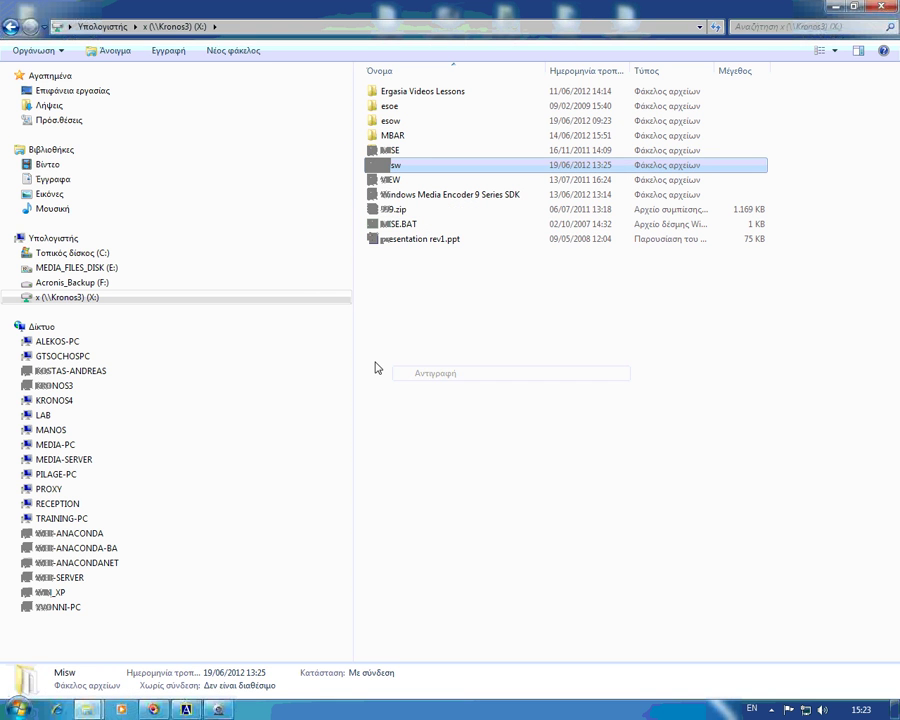
Try to paste the Misw folder into the desktop's BackupErgasia folder, declining the merge with the existing Misw folder
{"action": "key", "text": "super+d"}
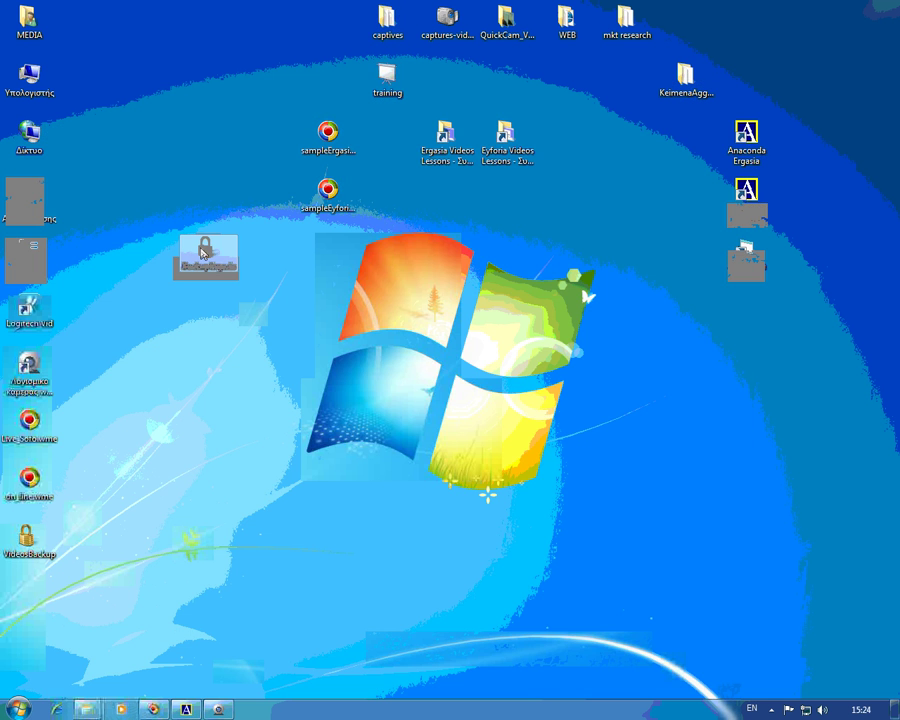
{"action": "double_click", "coordinate": [205, 250]}
{"action": "right_click", "coordinate": [418, 226]}
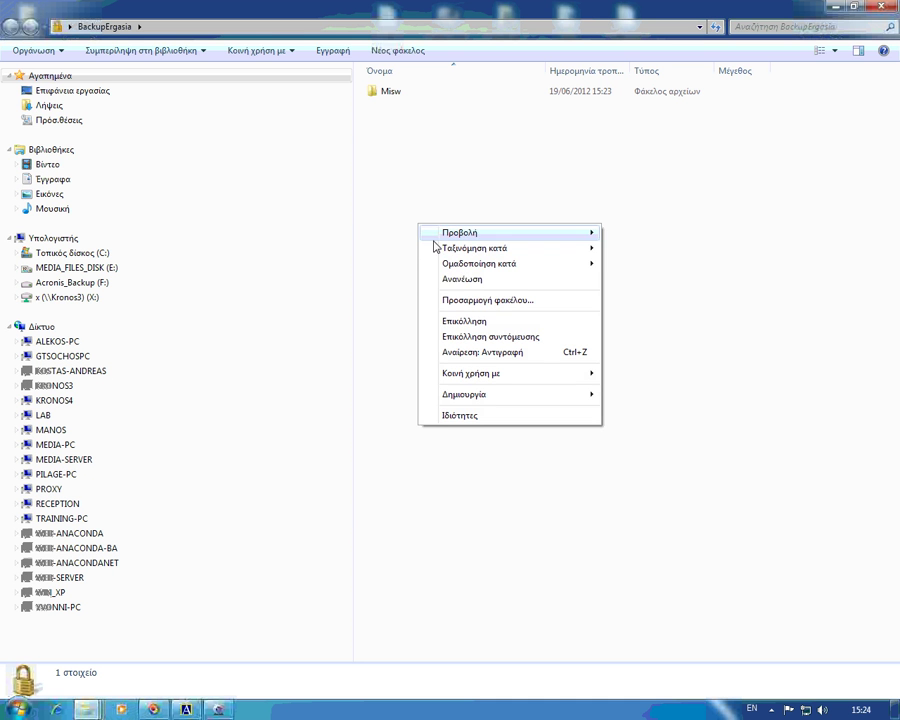
{"action": "left_click", "coordinate": [466, 322]}
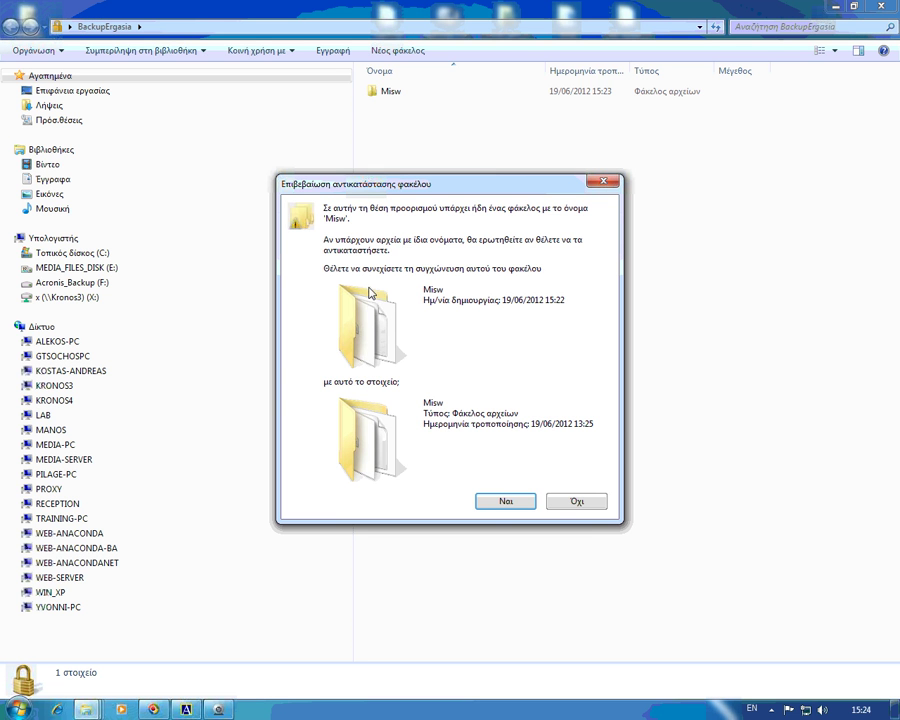
{"action": "left_click", "coordinate": [577, 503]}
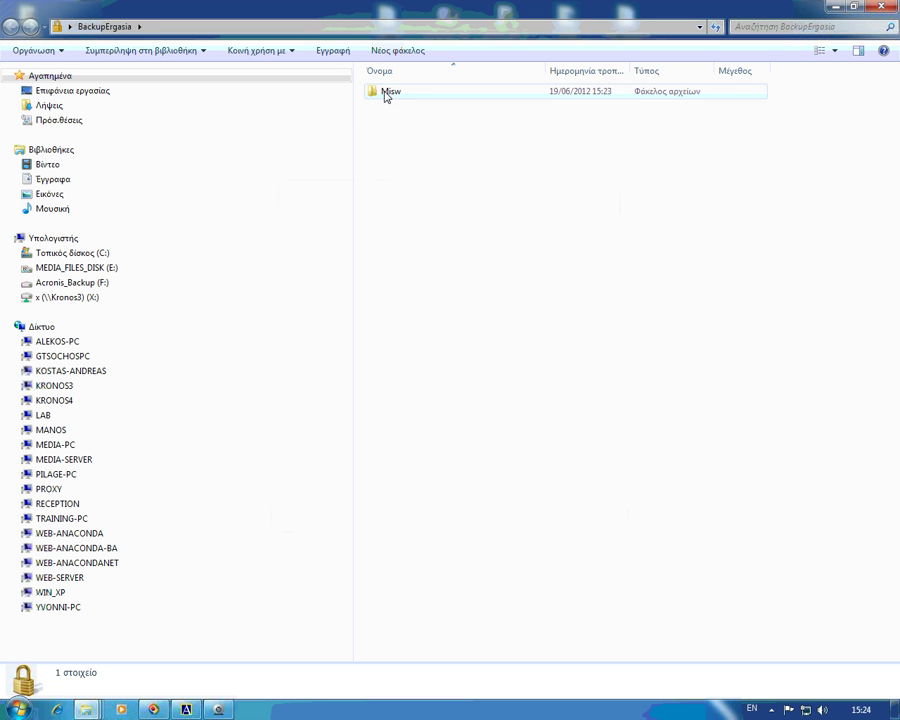
{"action": "right_click", "coordinate": [386, 96]}
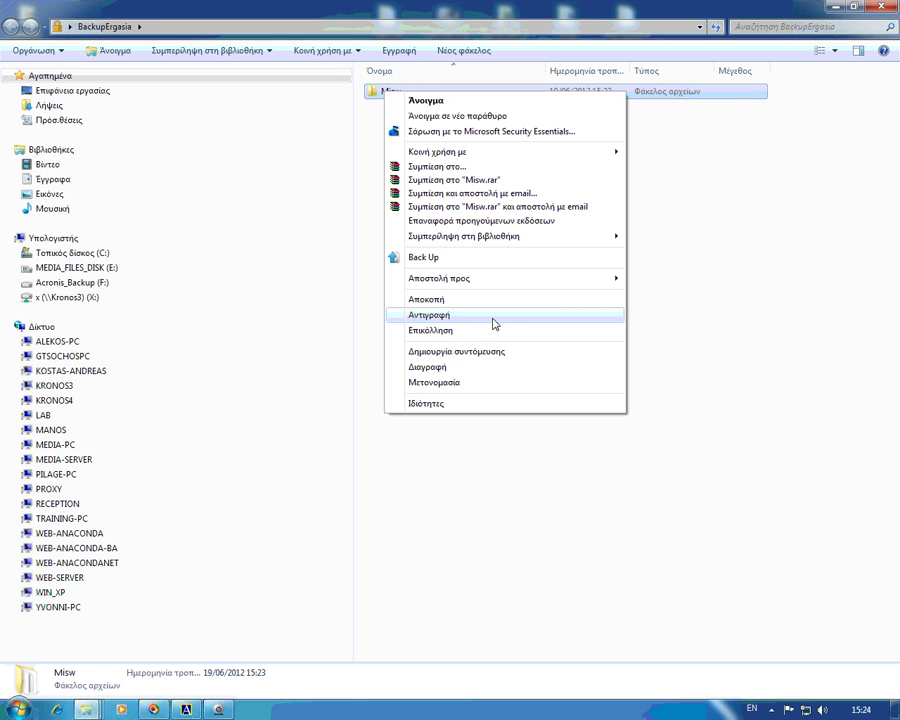
{"action": "left_click", "coordinate": [573, 227]}
{"action": "right_click", "coordinate": [418, 179]}
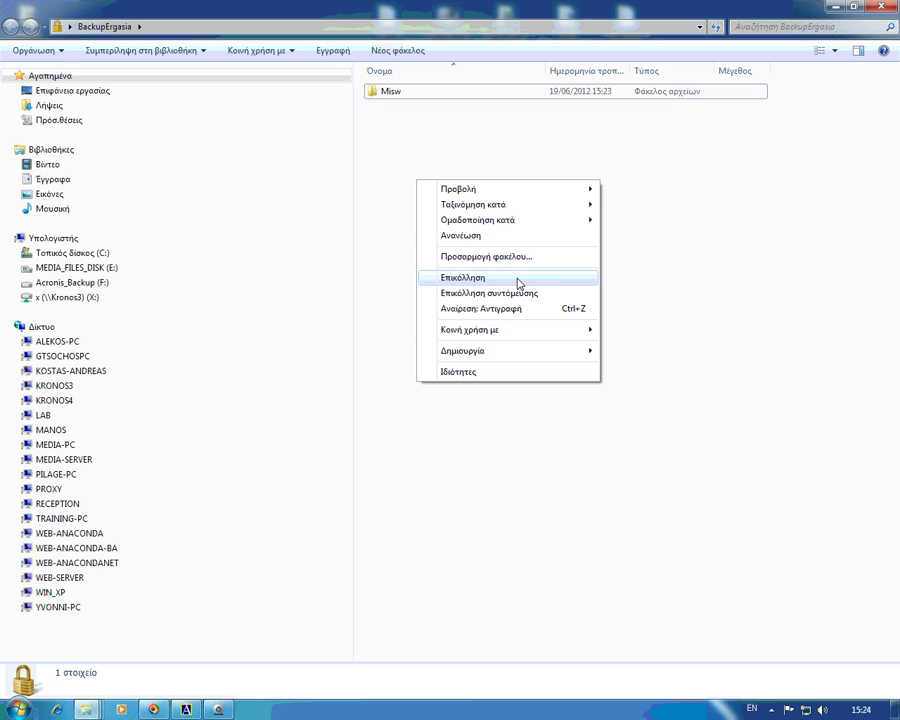
{"action": "right_click", "coordinate": [650, 241]}
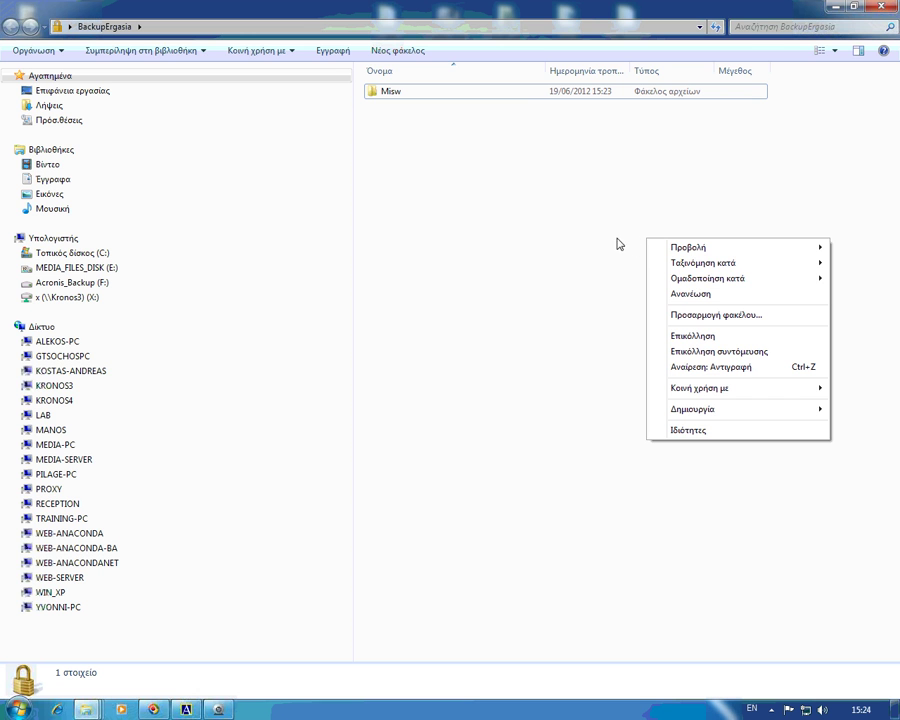
{"action": "left_click", "coordinate": [662, 184]}
Shrink the BackupErgasia window, move it aside, and copy the Misw folder from the network drive X:
{"action": "double_click", "coordinate": [612, 6]}
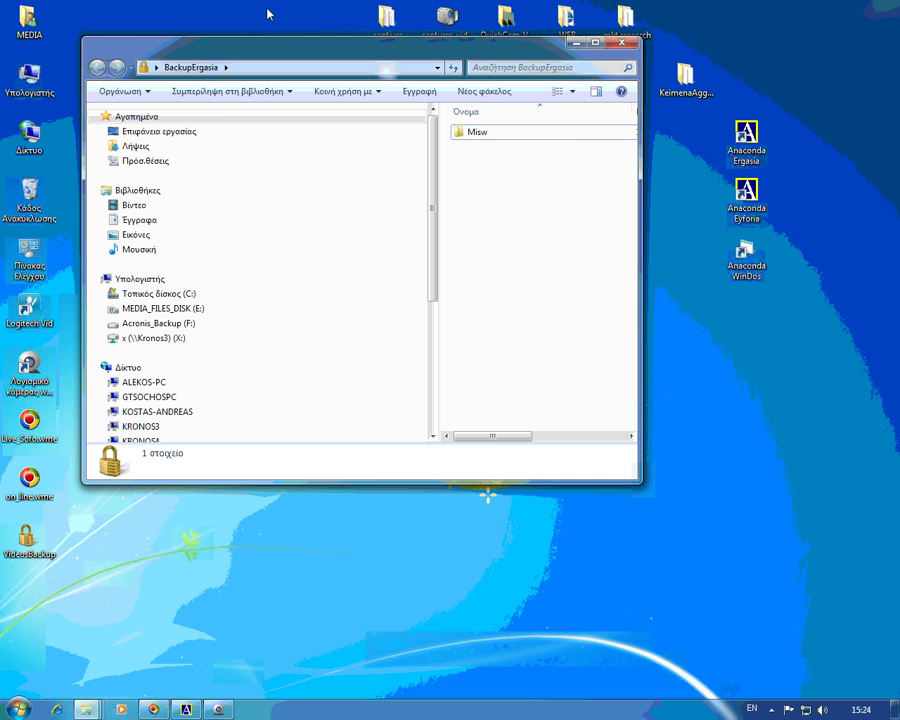
{"action": "left_click_drag", "start_coordinate": [265, 52], "coordinate": [400, 72]}
{"action": "double_click", "coordinate": [30, 78]}
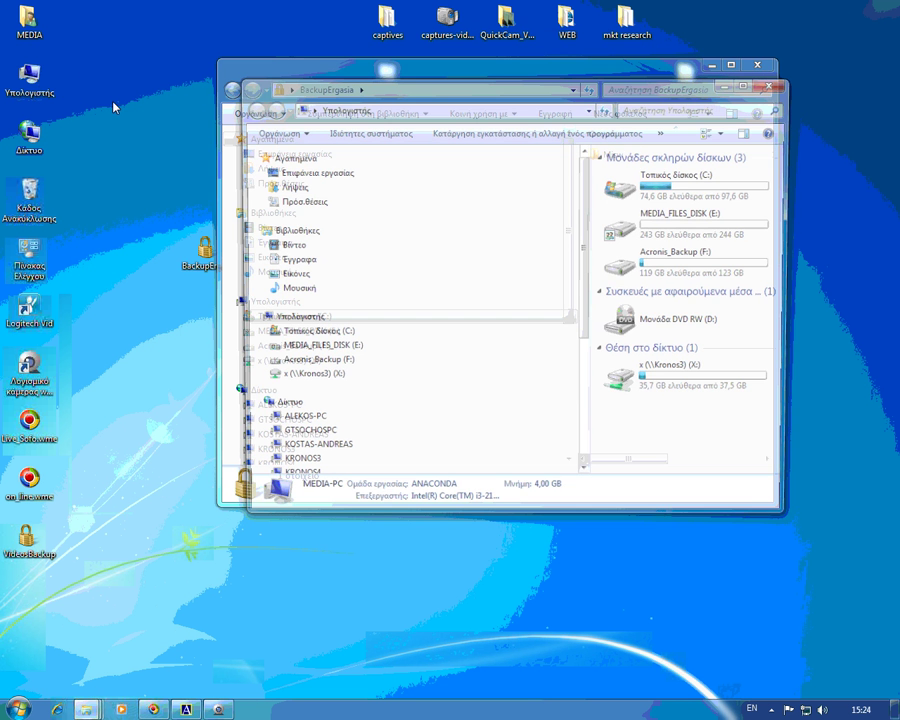
{"action": "left_click", "coordinate": [637, 380]}
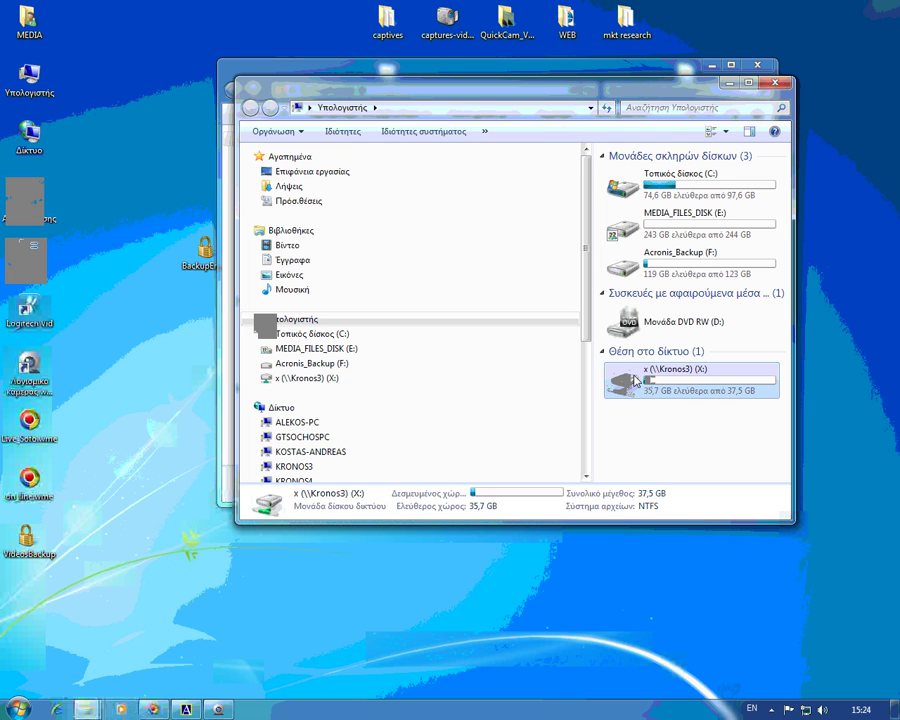
{"action": "double_click", "coordinate": [632, 384]}
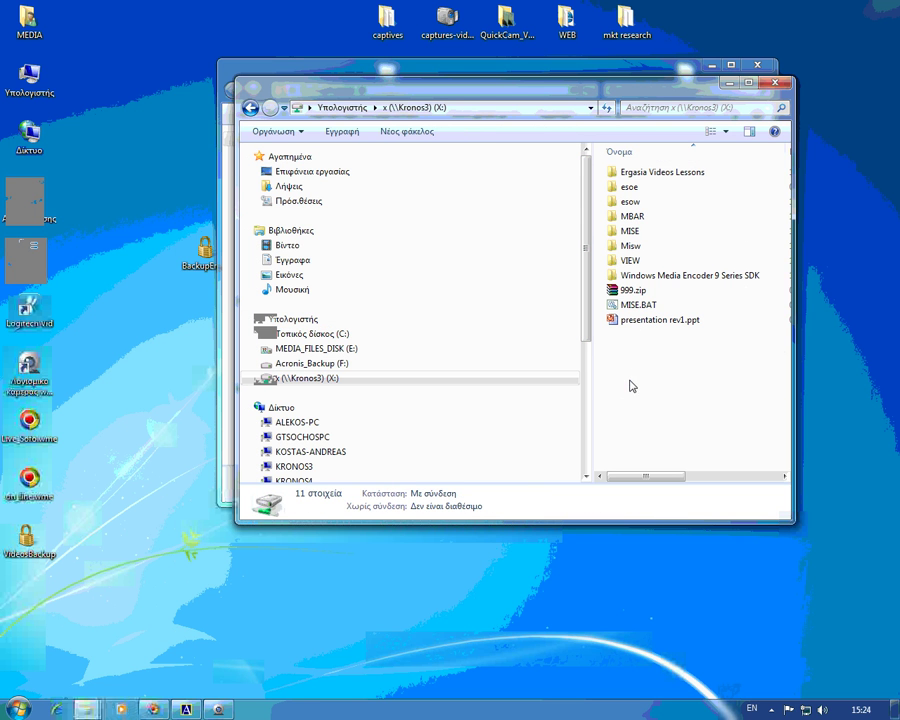
{"action": "right_click", "coordinate": [621, 248]}
{"action": "left_click", "coordinate": [662, 508]}
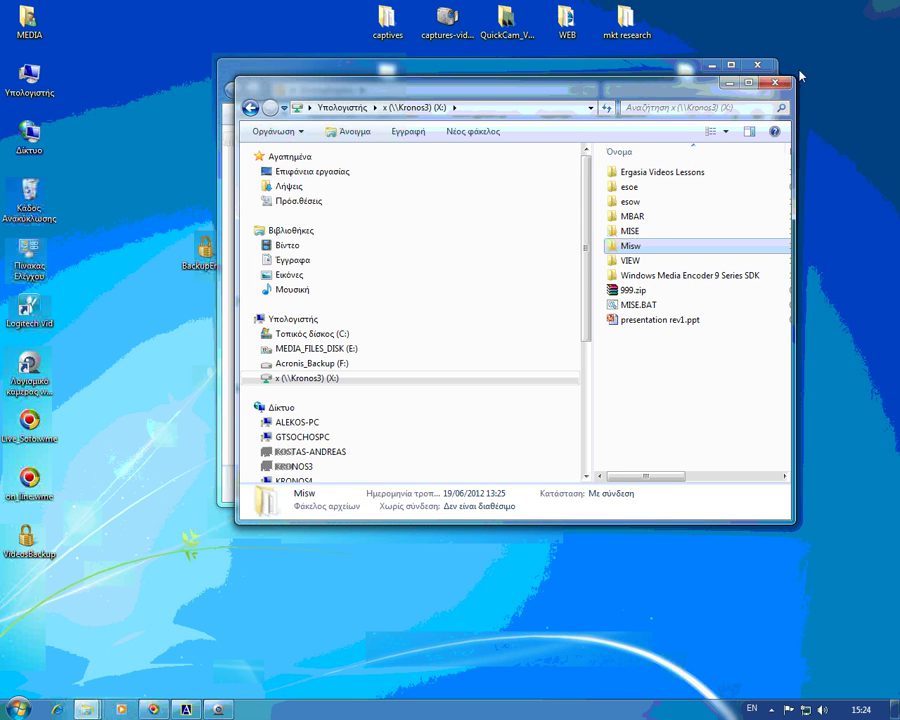
Close the drive X: window, maximize the BackupErgasia window and paste the copied Misw folder into it
{"action": "left_click", "coordinate": [781, 88]}
{"action": "key", "text": "ctrl+v"}
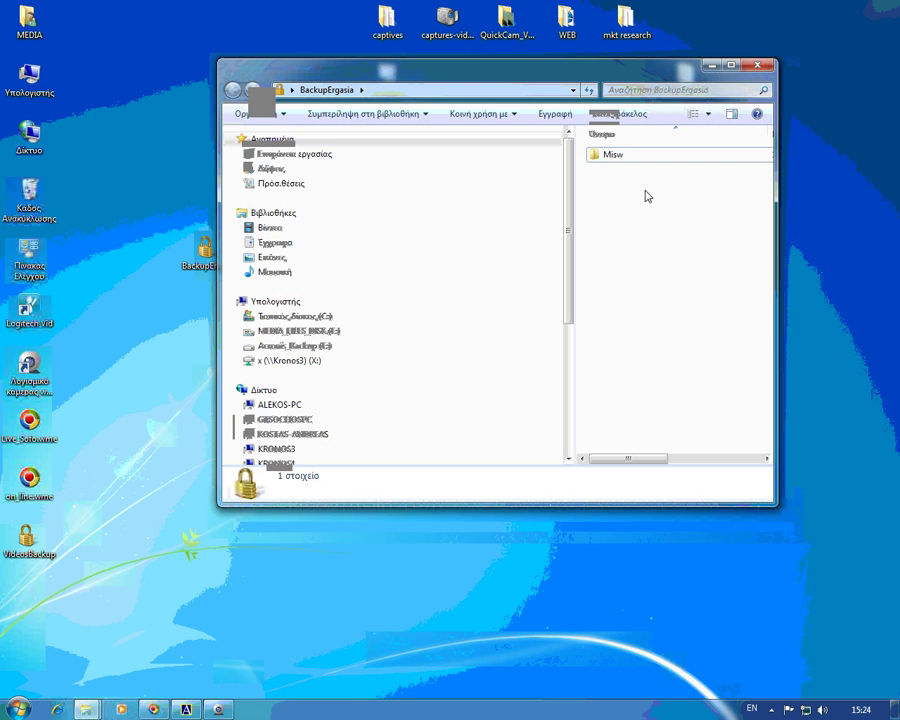
{"action": "left_click", "coordinate": [731, 65]}
{"action": "right_click", "coordinate": [515, 188]}
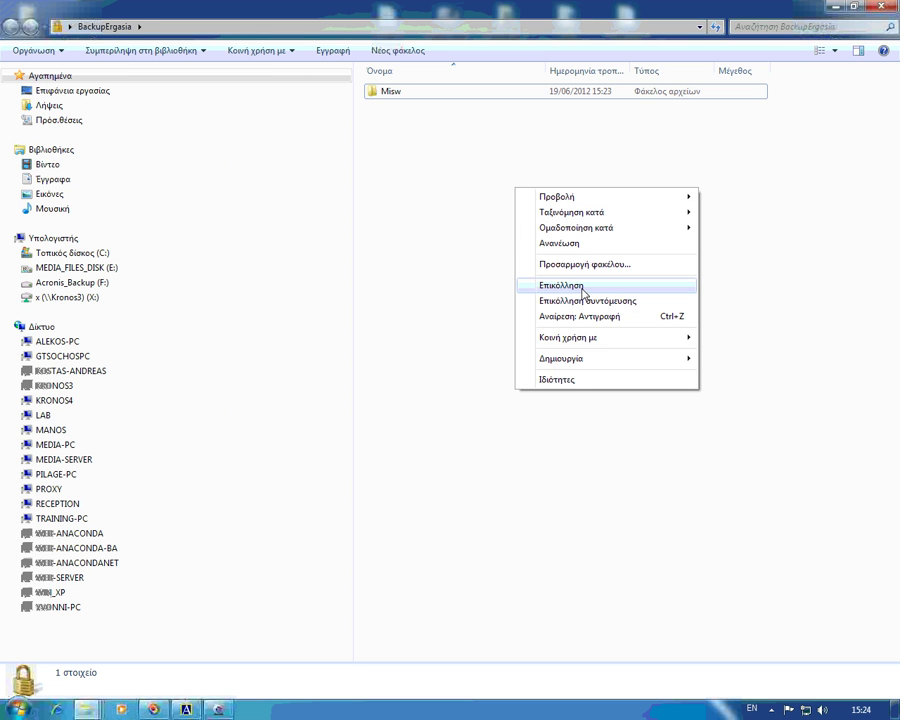
{"action": "left_click", "coordinate": [470, 299]}
{"action": "right_click", "coordinate": [469, 297]}
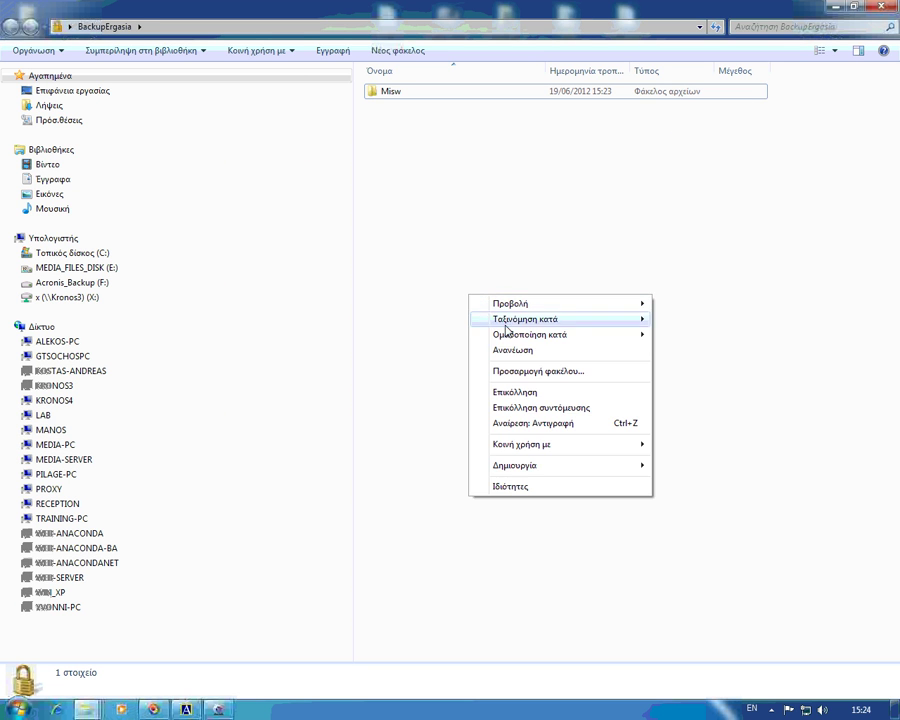
{"action": "left_click", "coordinate": [543, 391]}
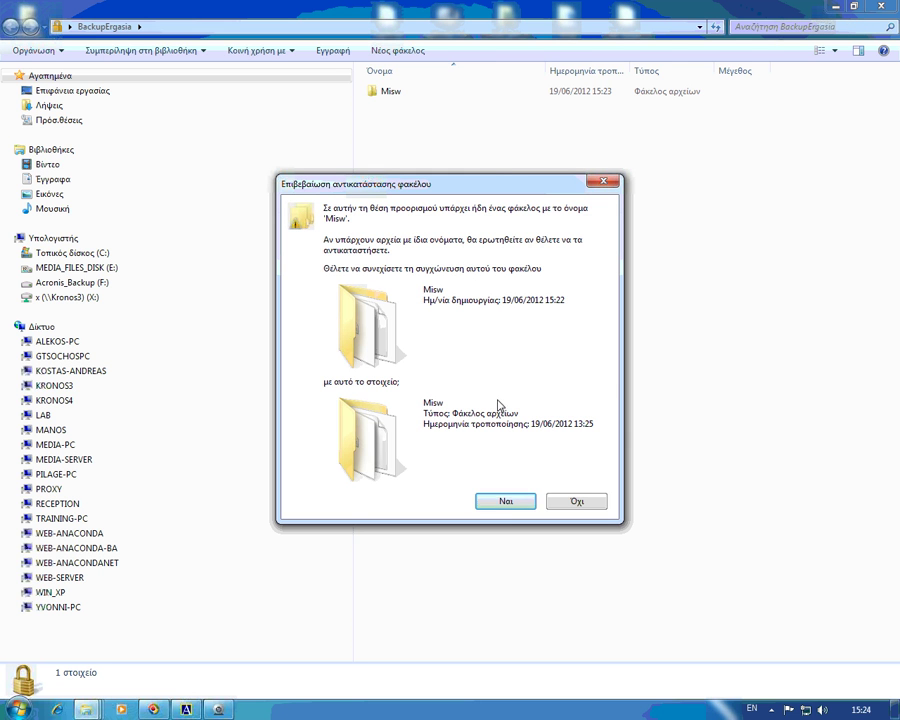
Confirm merging Misw and its Help subfolder with copy and replace for existing files, and close the BackupErgasia window
{"action": "left_click", "coordinate": [505, 501]}
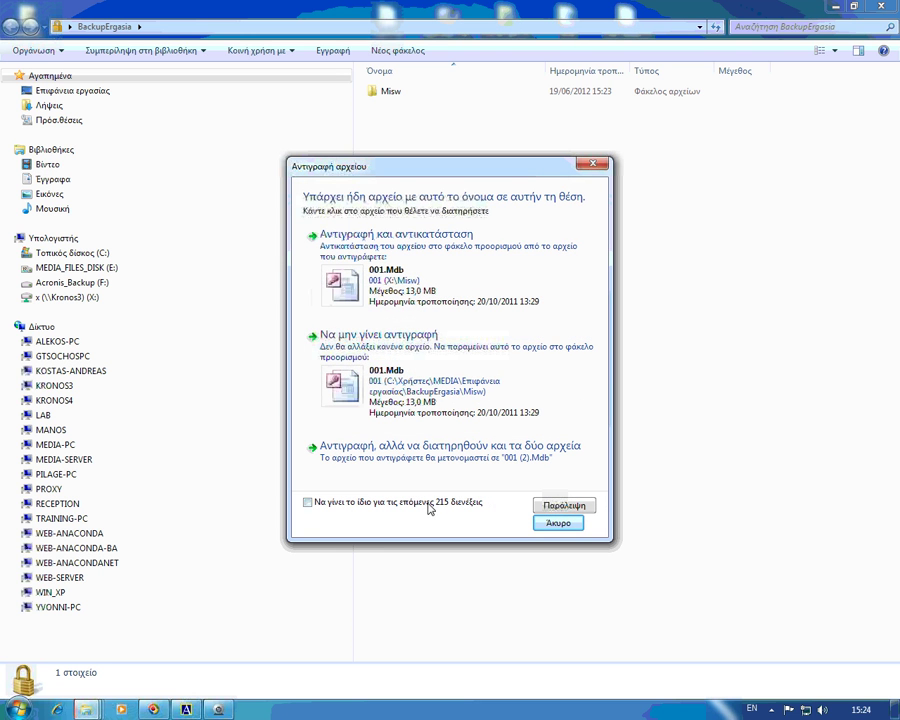
{"action": "left_click", "coordinate": [440, 276]}
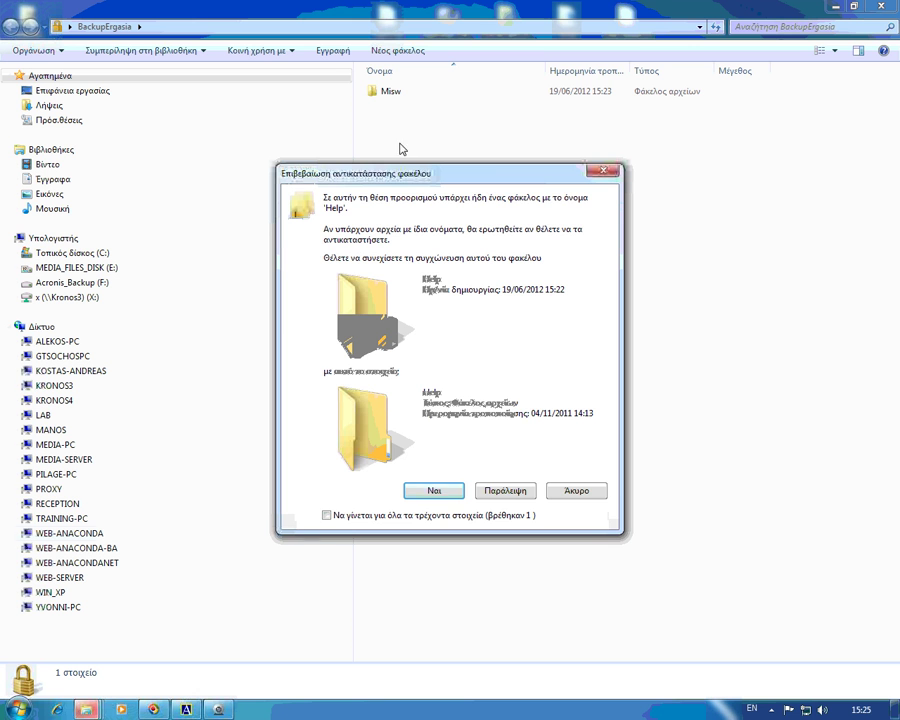
{"action": "left_click", "coordinate": [368, 514]}
{"action": "left_click", "coordinate": [408, 490]}
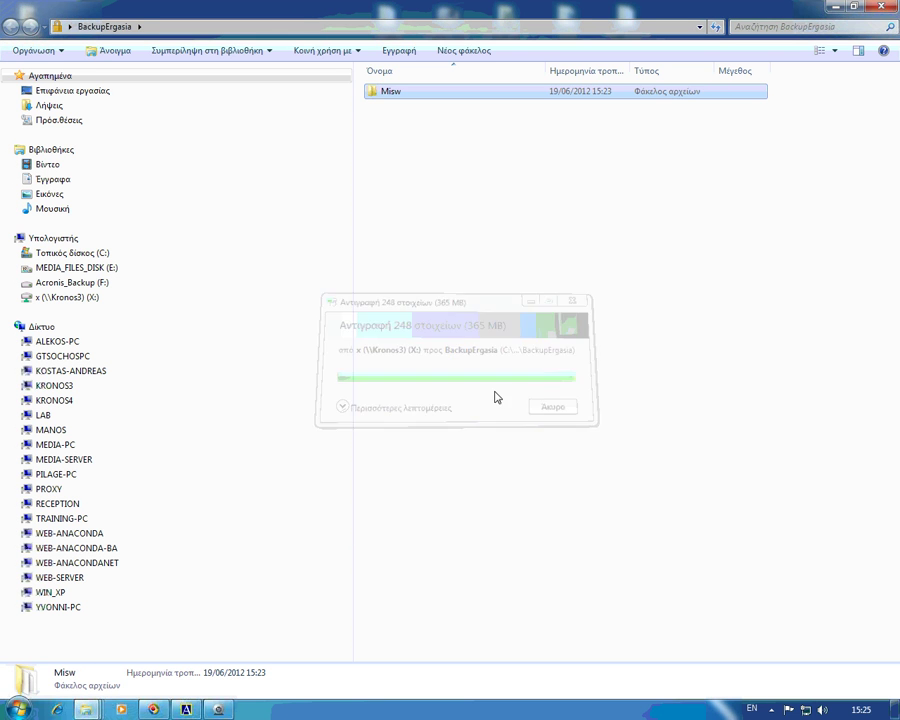
{"action": "left_click", "coordinate": [884, 6]}
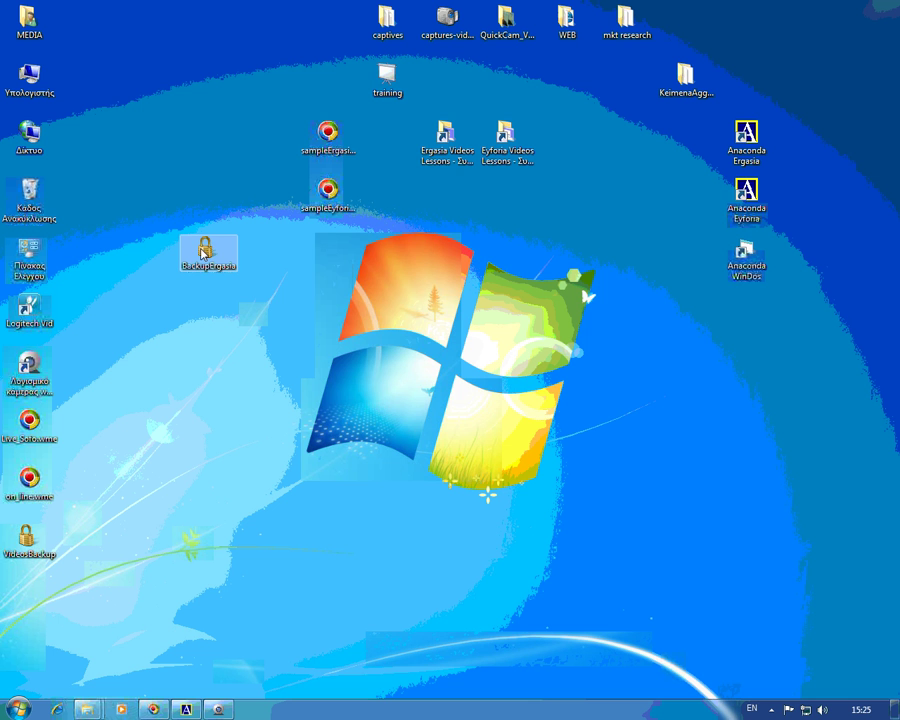
Copy the BackupErgasia folder from the desktop to the clipboard
{"action": "mouse_move", "coordinate": [203, 253]}
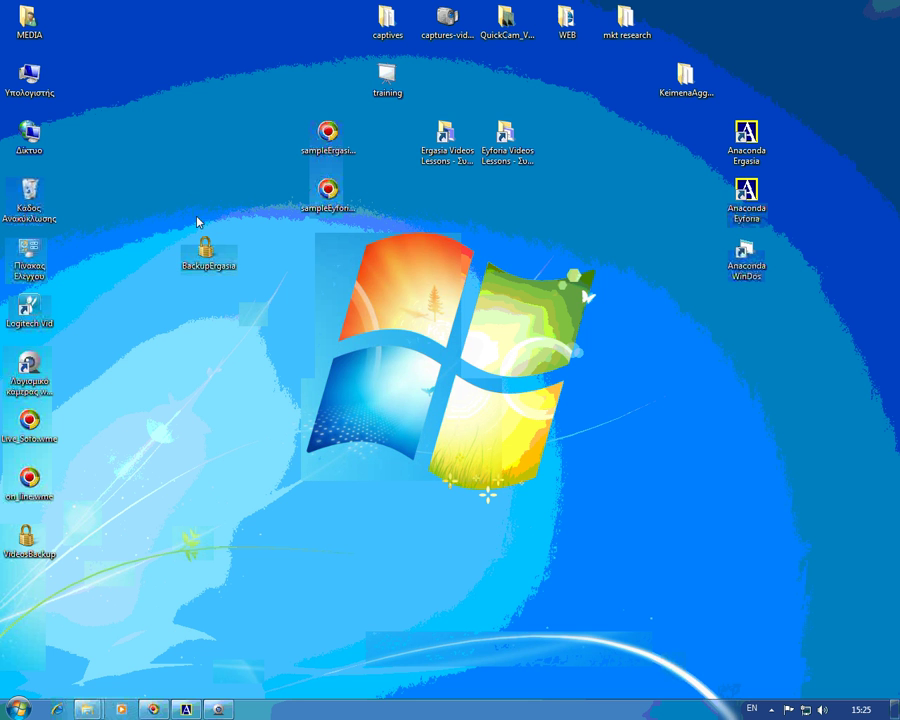
{"action": "right_click", "coordinate": [207, 252]}
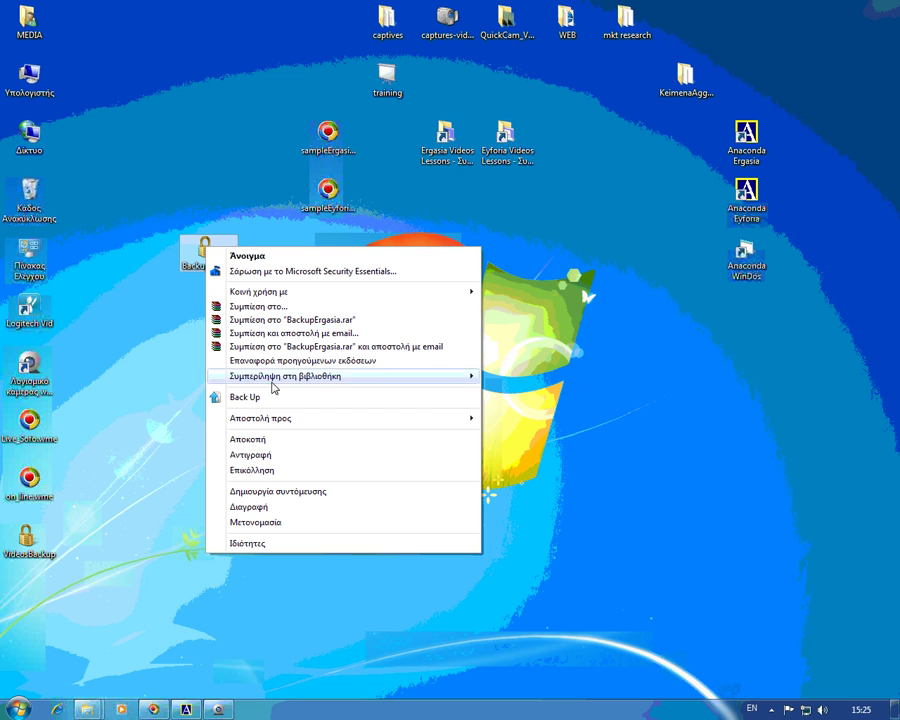
{"action": "left_click", "coordinate": [256, 456]}
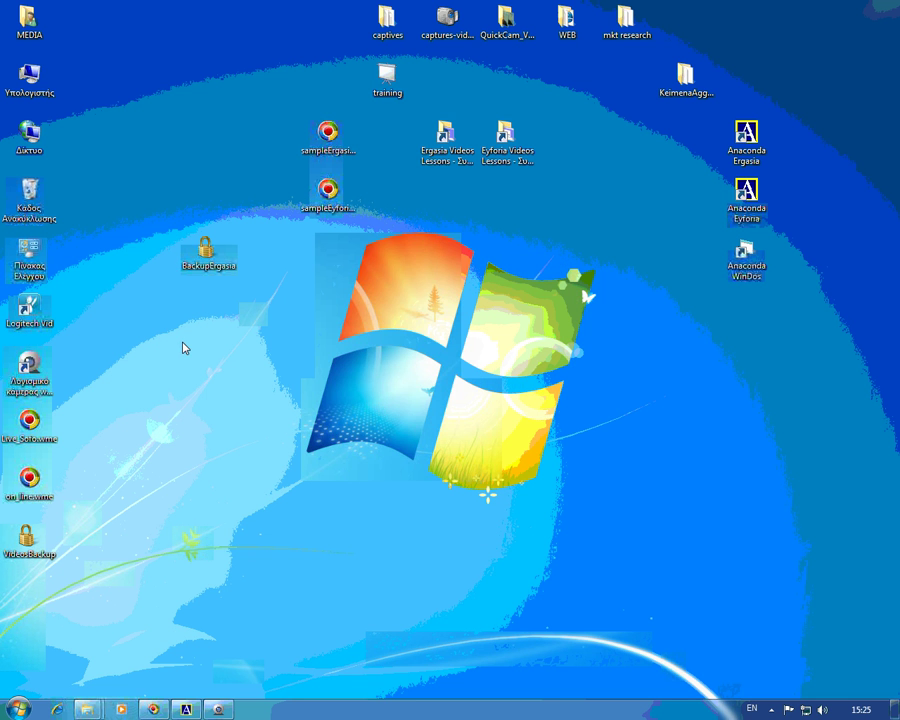